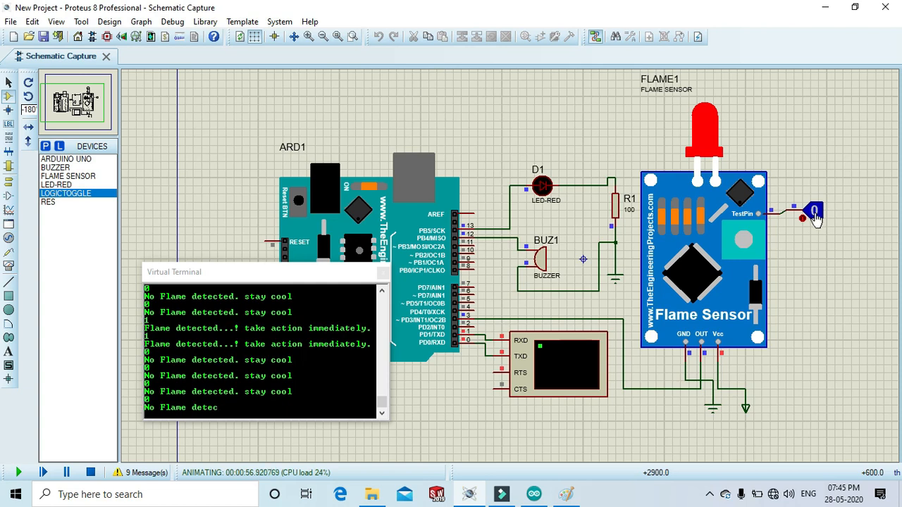
- Toggle the logic input on the flame sensor's TestPin in the running simulation
left_click(813, 211)
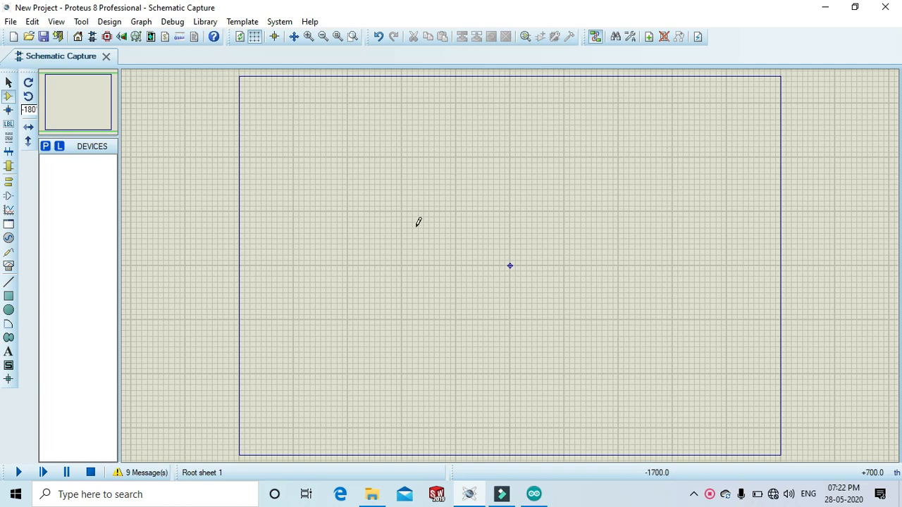
- Find the ARDUINO UNO in the component library with the keyword "arduino" and add it to the project's device list
left_click(45, 146)
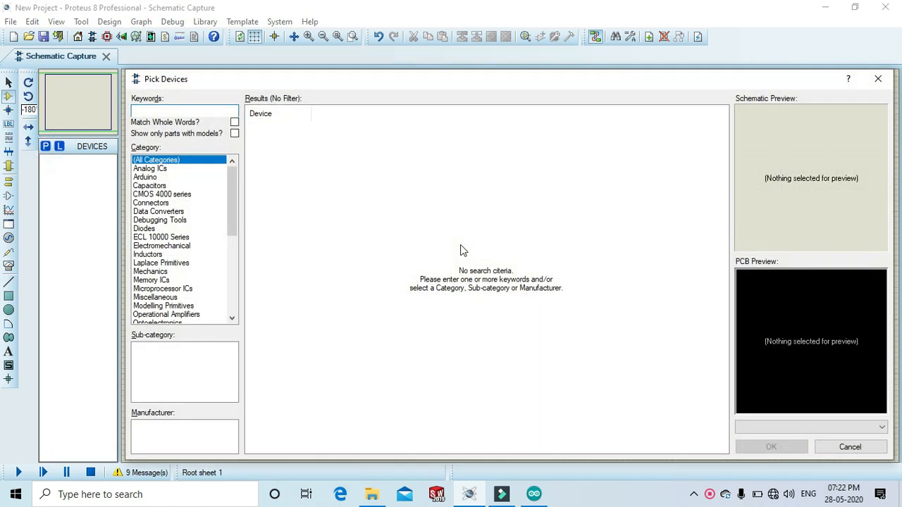
type("arduino")
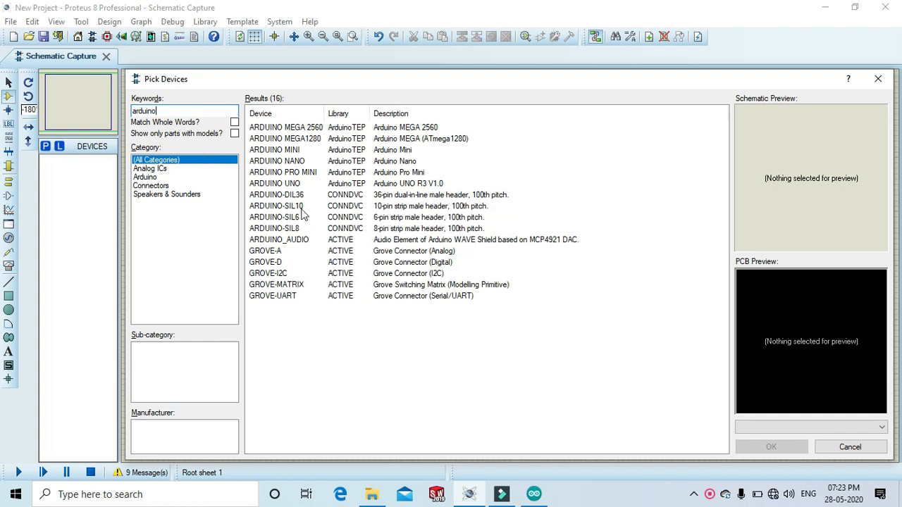
left_click(282, 183)
left_click(775, 447)
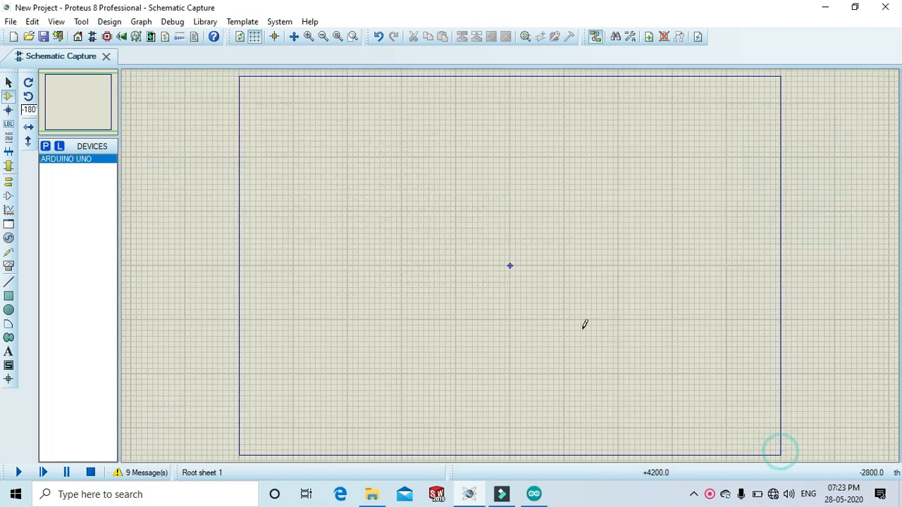
- Find the FLAME SENSOR from the FlameSensorTEP library with the keyword "flame sensor" and add it to the device list
left_click(45, 147)
type("flame sensor")
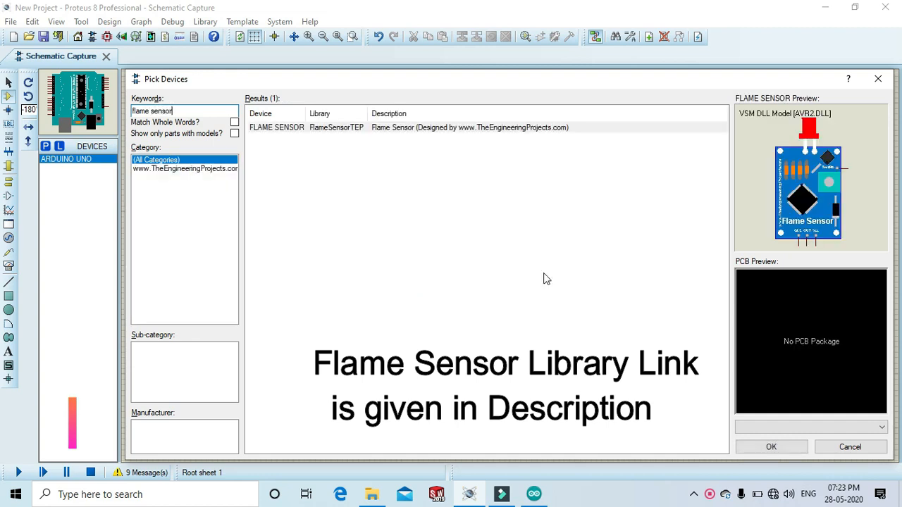
left_click(447, 129)
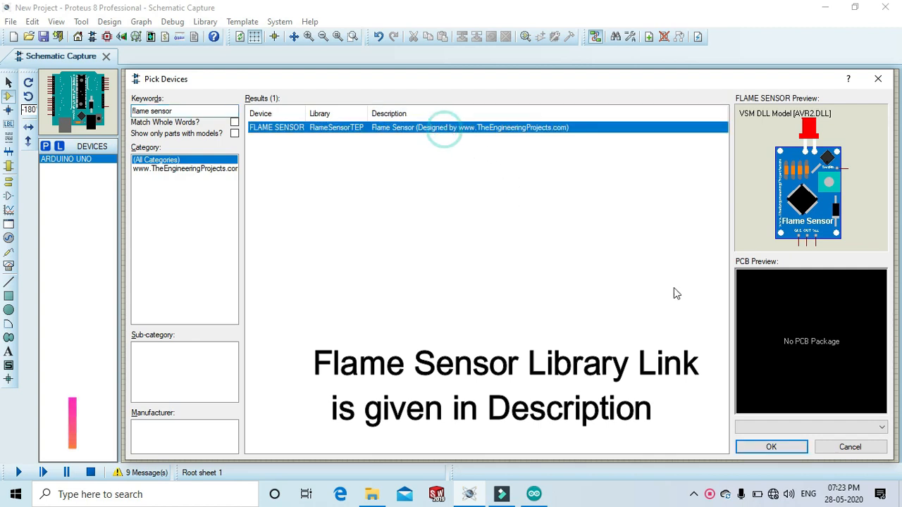
left_click(771, 446)
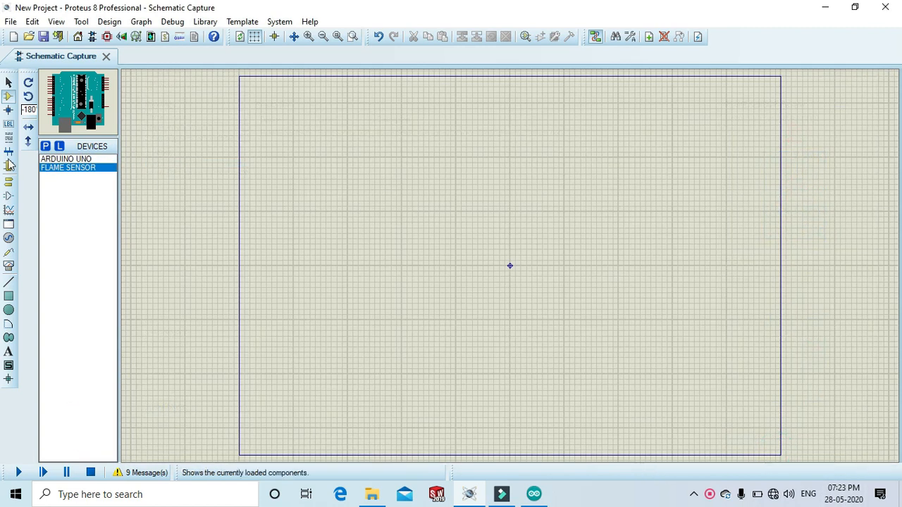
- Search the component library for "buzzer" and add the DC operated BUZZER from the ACTIVE library to the device list
left_click(46, 147)
type("bu")
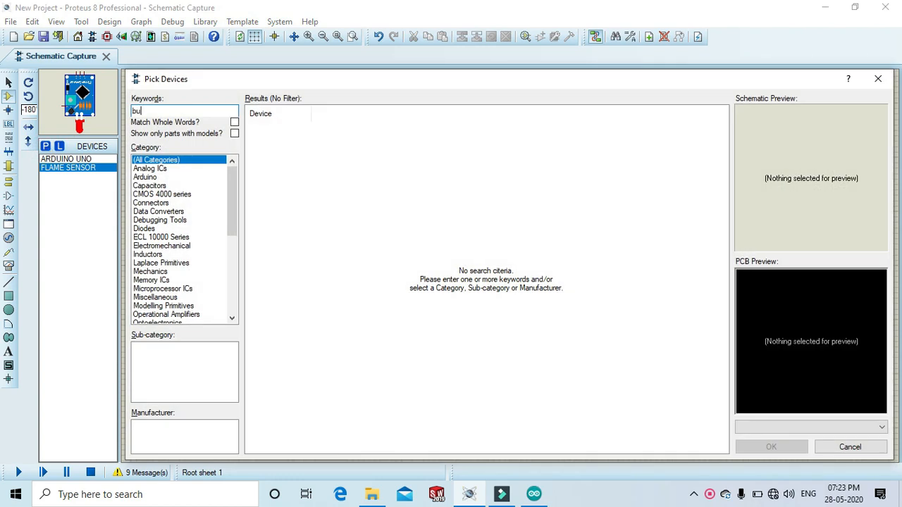
type("zzer")
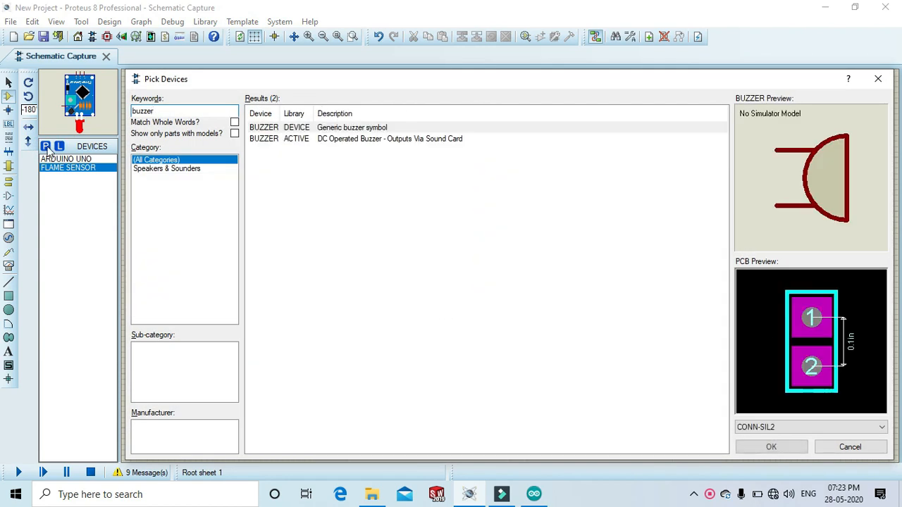
left_click(331, 139)
left_click(782, 447)
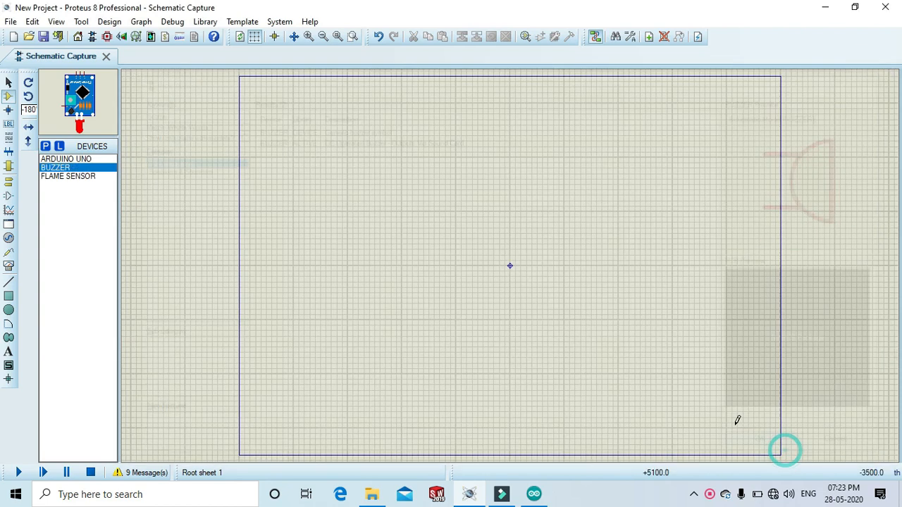
- Add the animated LED-RED and the generic resistor RES to the device list
left_click(45, 146)
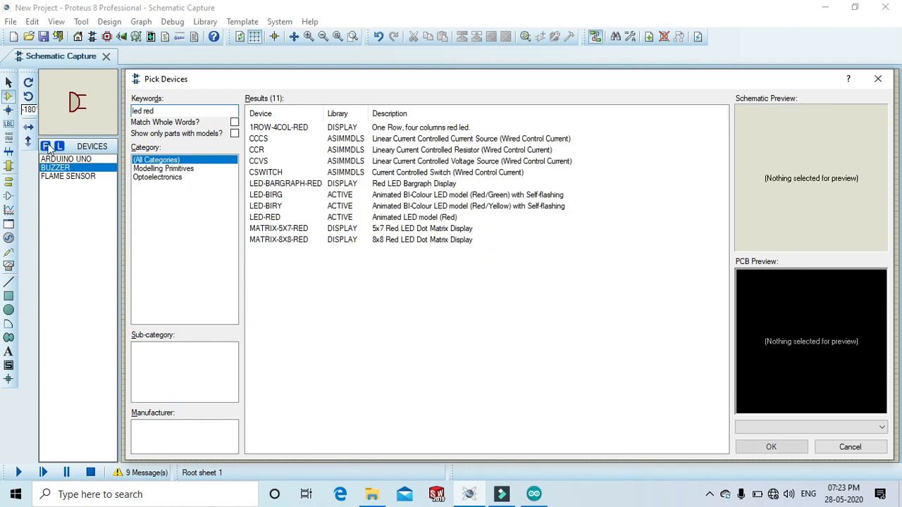
left_click(273, 217)
left_click(779, 446)
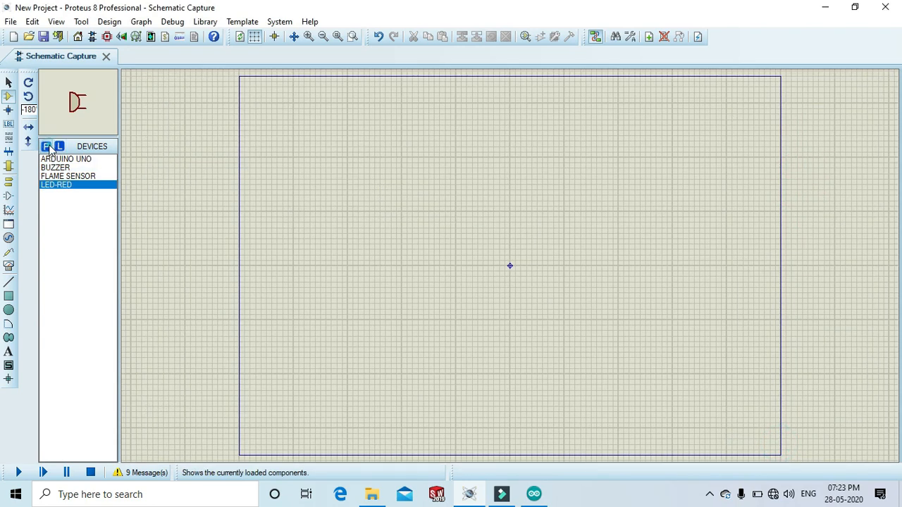
left_click(46, 147)
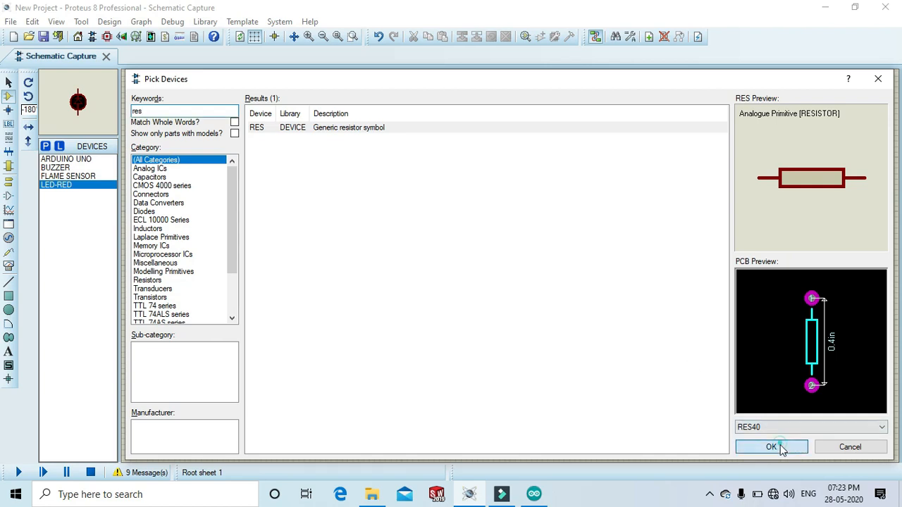
left_click(772, 447)
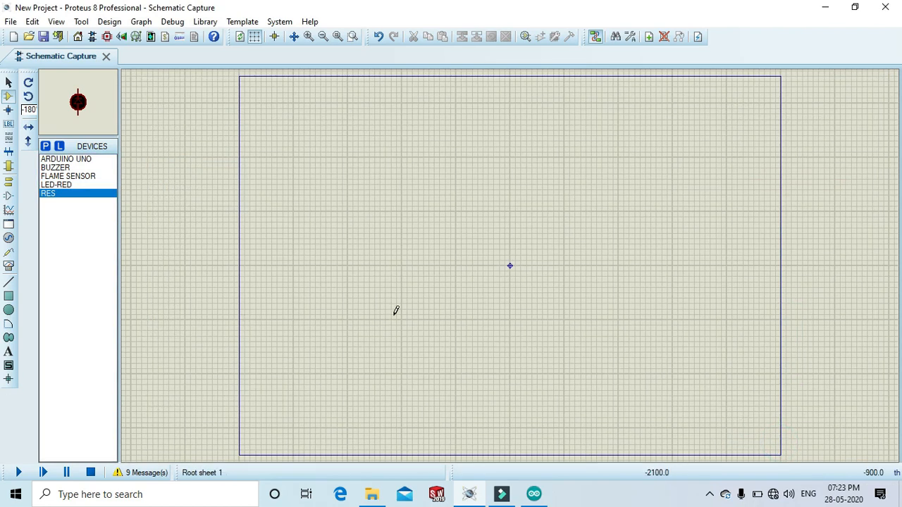
- Place the ARDUINO UNO on the left half of the schematic sheet with its rotation set to 0°
left_click(309, 36)
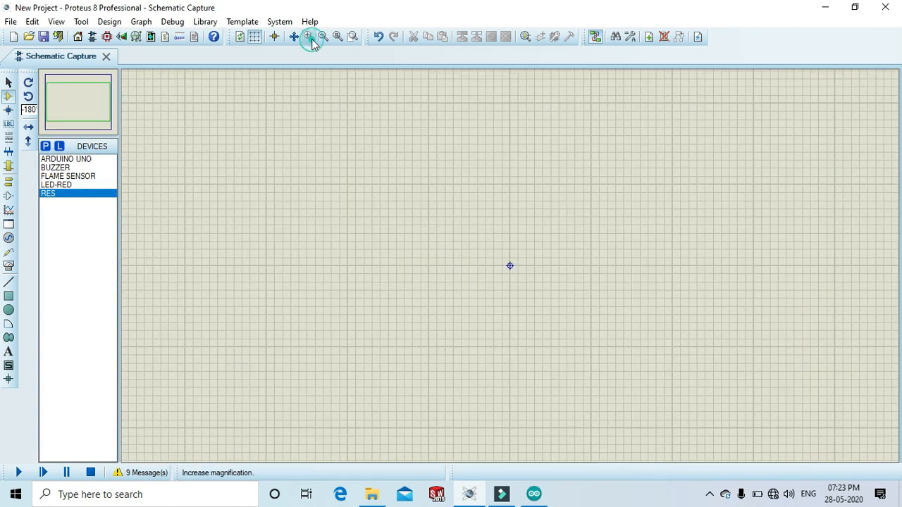
left_click(82, 160)
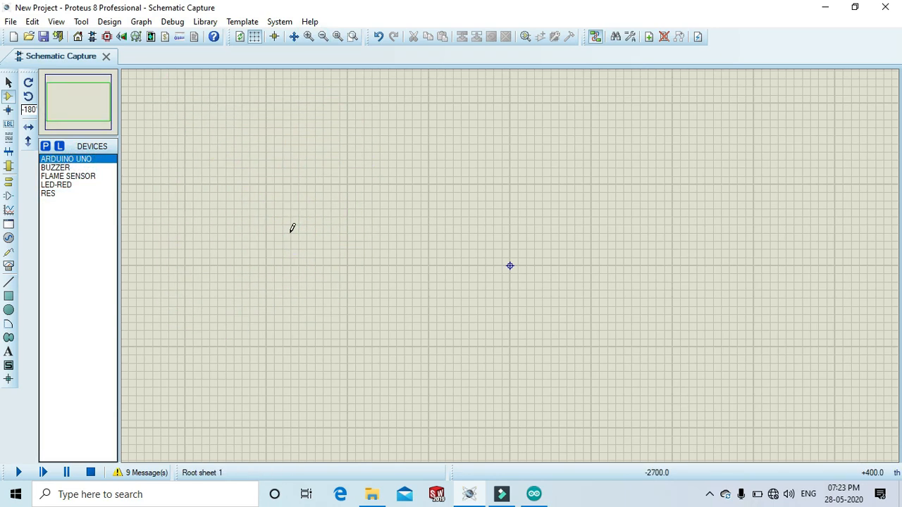
left_click(29, 84)
left_click(29, 84)
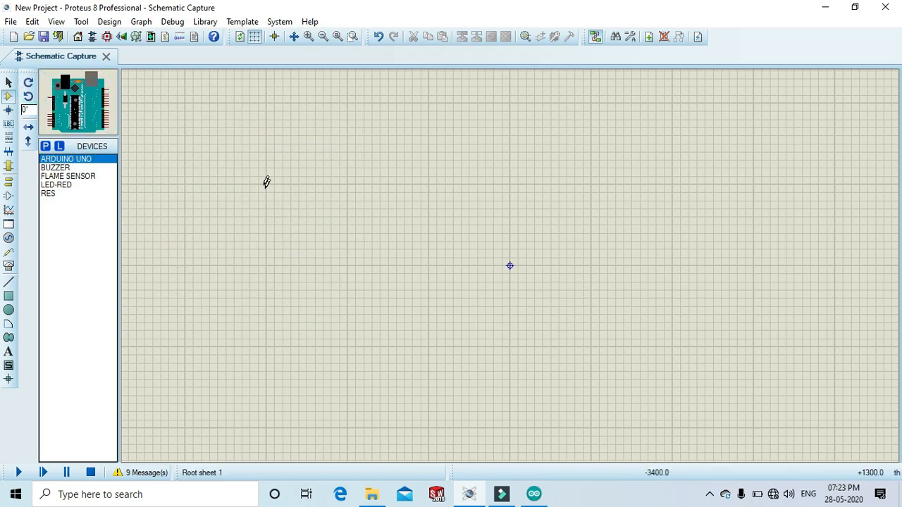
left_click(266, 183)
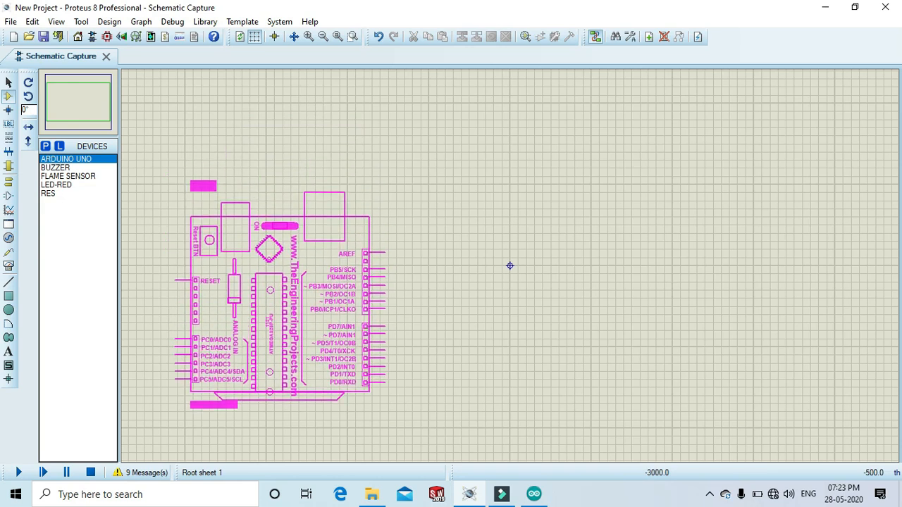
left_click(280, 266)
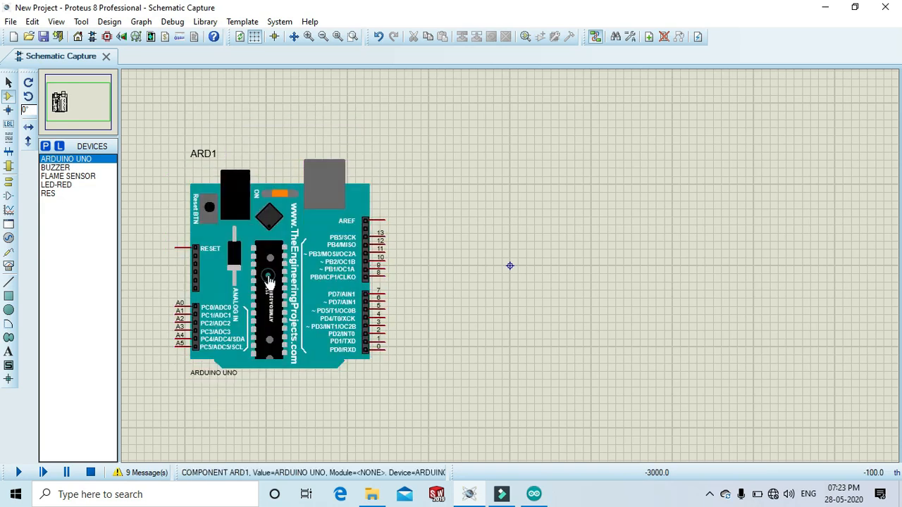
- Place the FLAME SENSOR on the right half of the sheet and shift it slightly closer to the Arduino
left_click(68, 176)
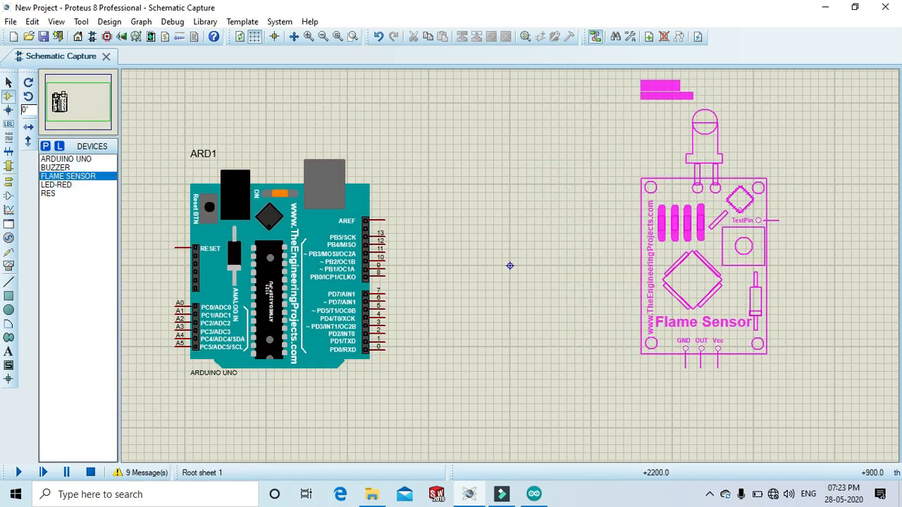
left_click(704, 240)
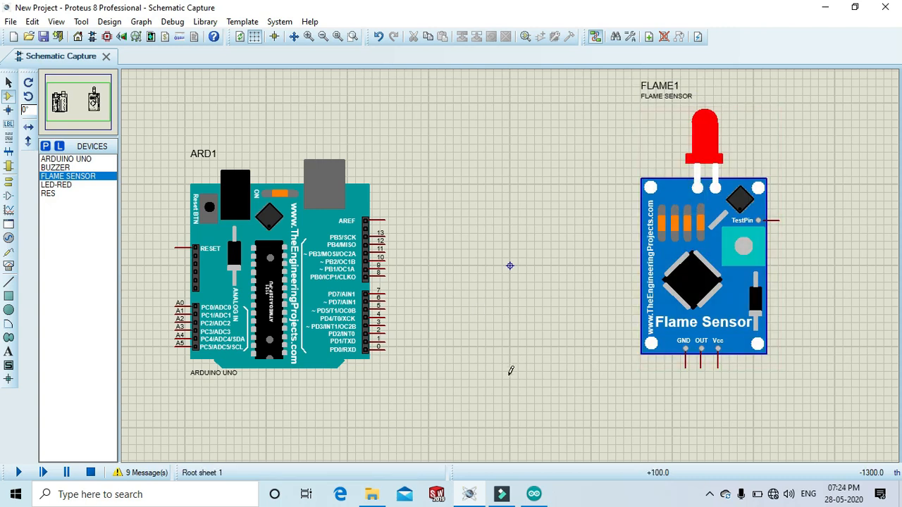
left_click(691, 269)
left_click_drag(695, 260, 657, 265)
left_click(447, 377)
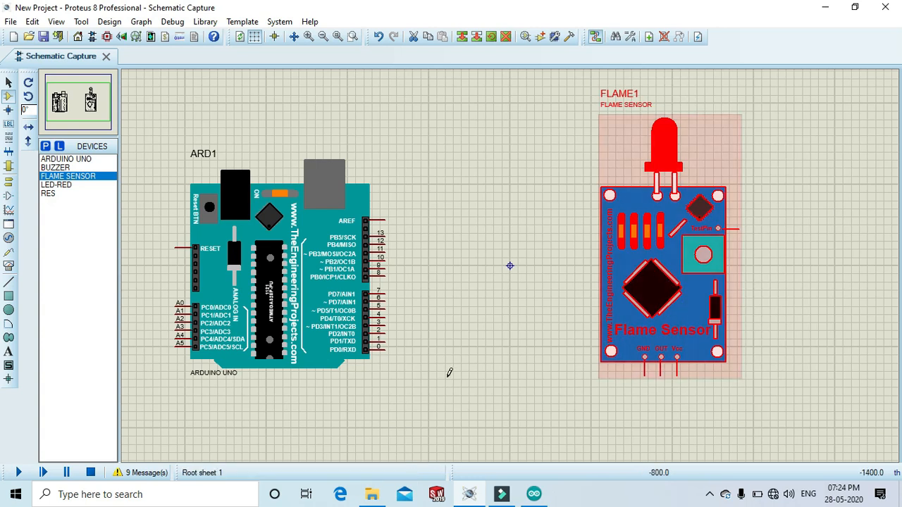
- Wire Arduino pin 3 to the flame sensor's OUT pin and connect a GROUND terminal below the sensor to its GND pin
left_click(389, 326)
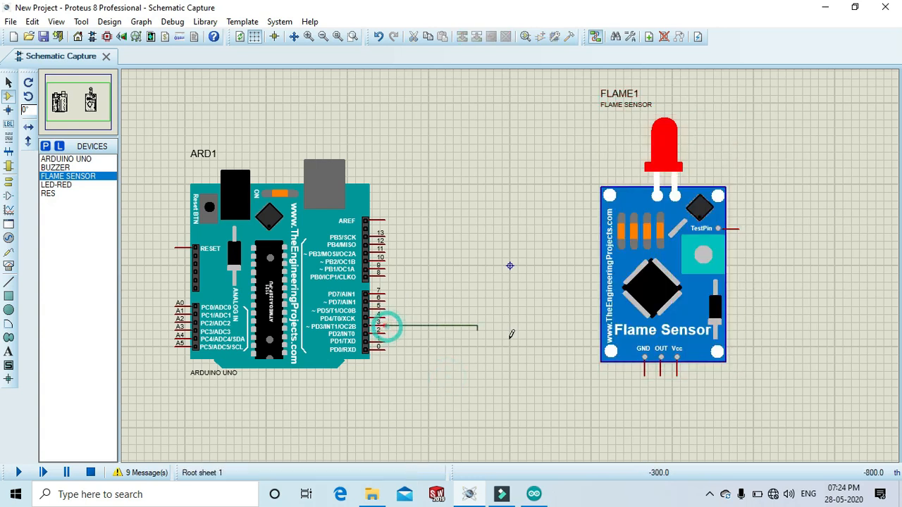
left_click(663, 377)
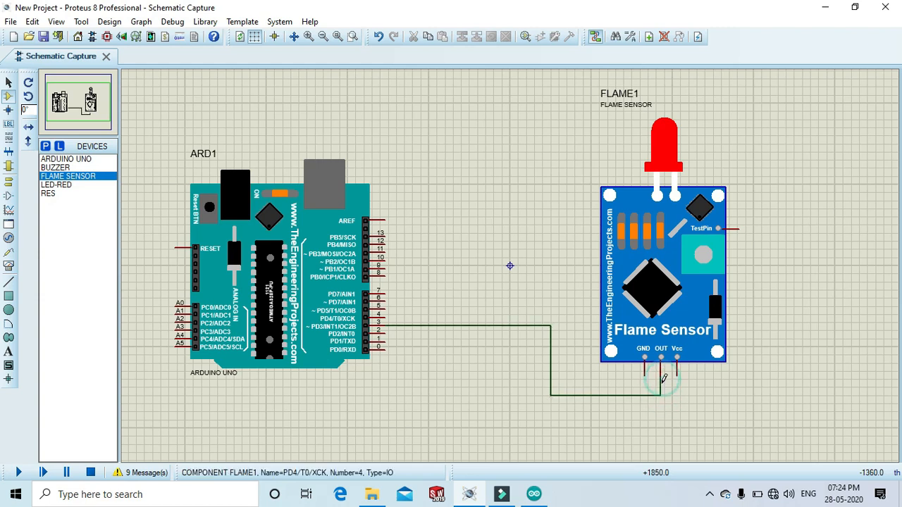
left_click(9, 181)
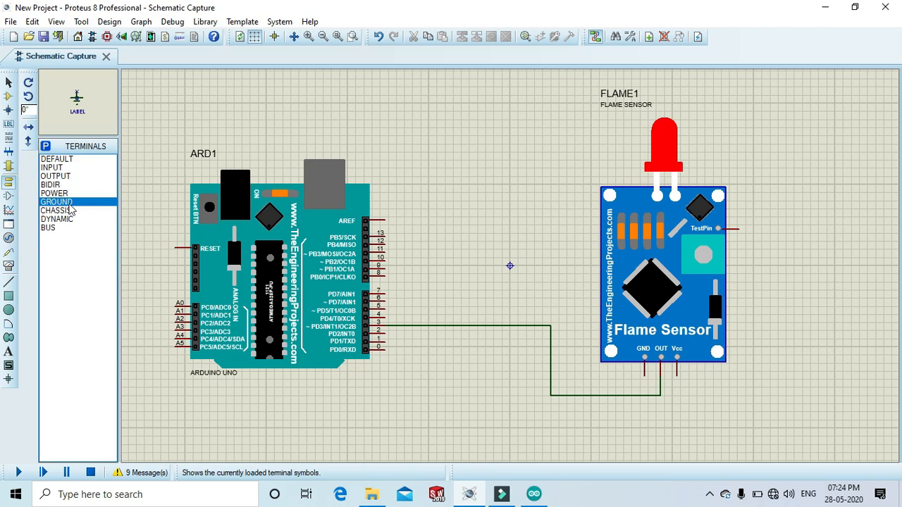
left_click(642, 416)
left_click(641, 417)
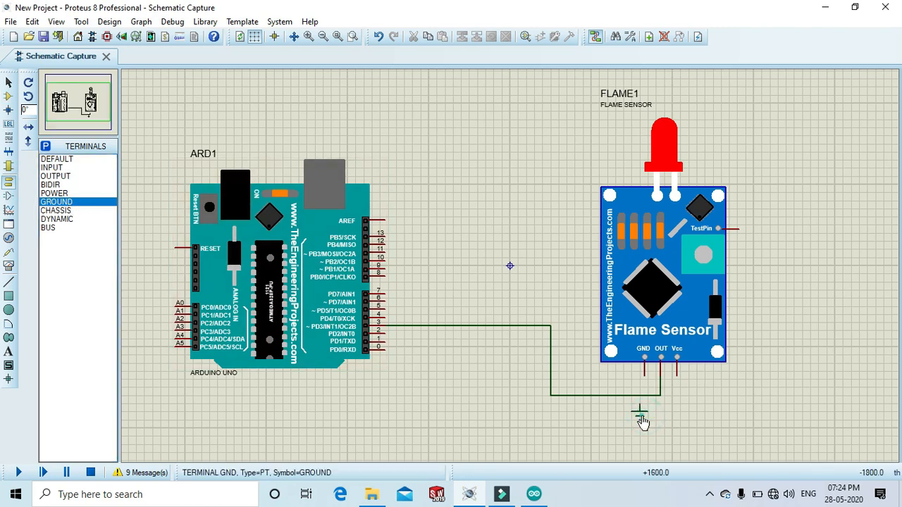
left_click(646, 373)
left_click(640, 407)
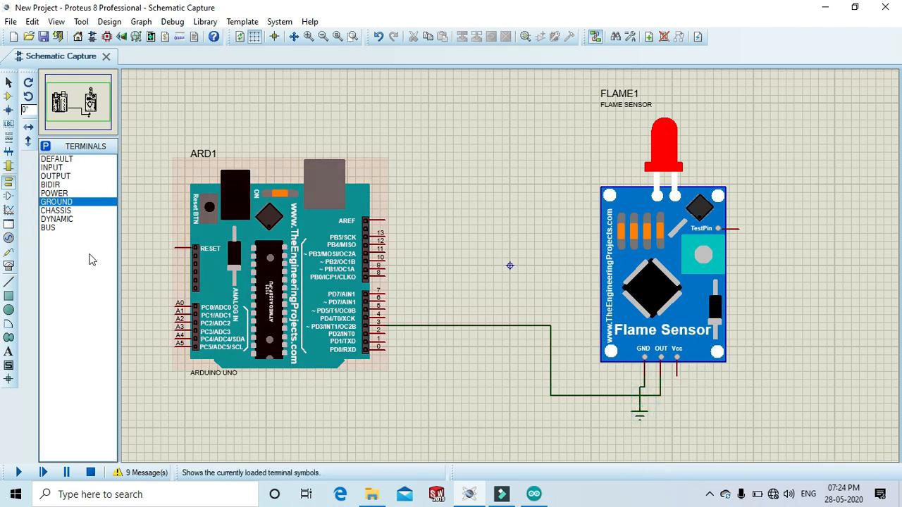
- Place a POWER terminal rotated to -180° below the flame sensor and wire it to the Vcc pin
left_click(54, 193)
left_click(28, 83)
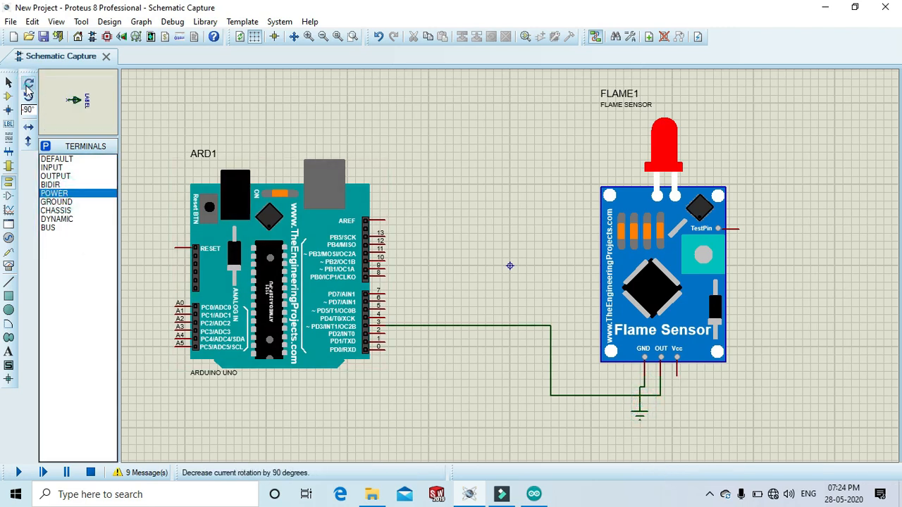
left_click(28, 83)
left_click(672, 409)
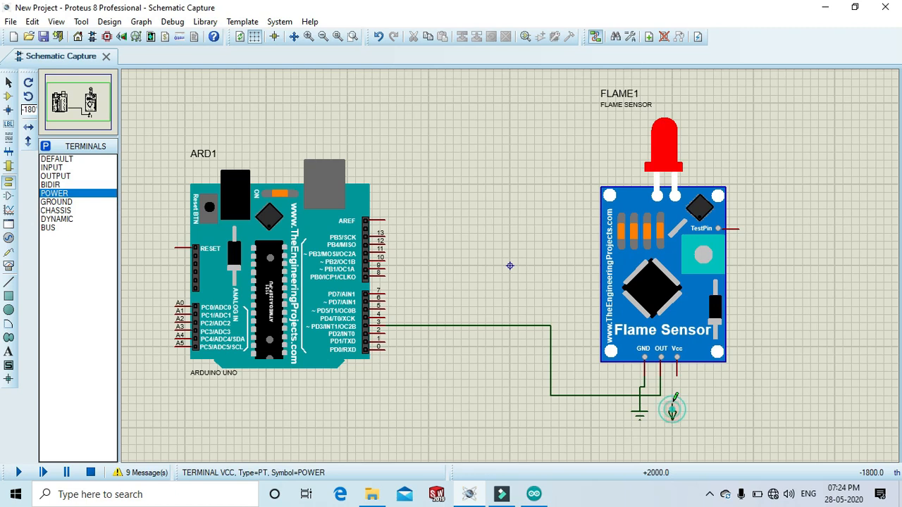
left_click(677, 379)
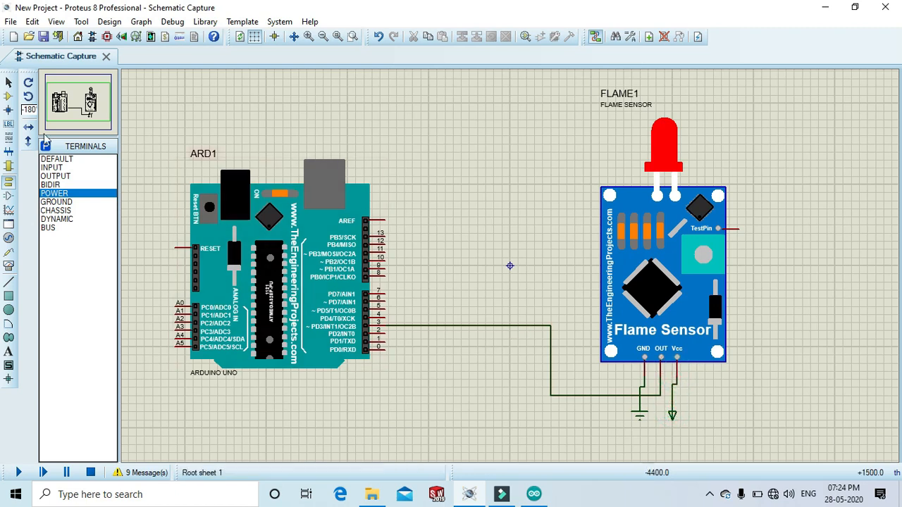
- Place a LED-RED rotated to -270° between the Arduino and the flame sensor, and wire its Arduino-facing lead to pin 13
left_click(9, 95)
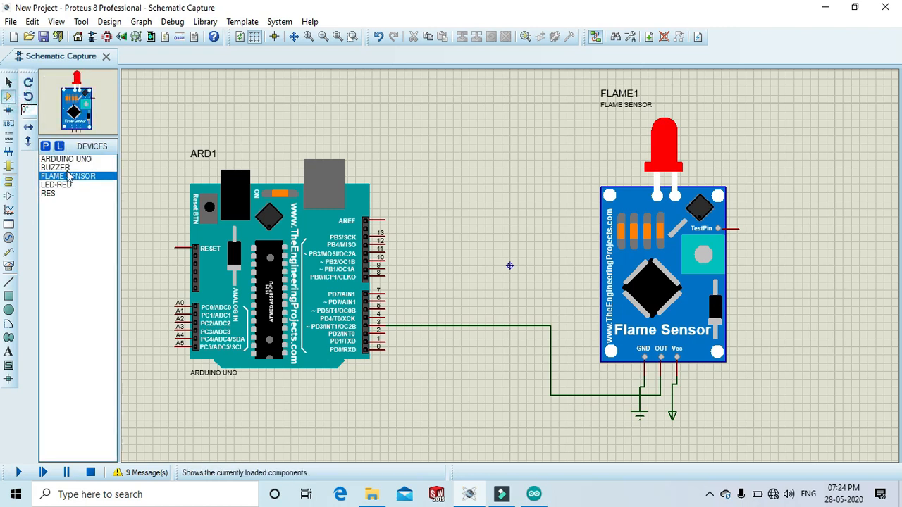
left_click(64, 184)
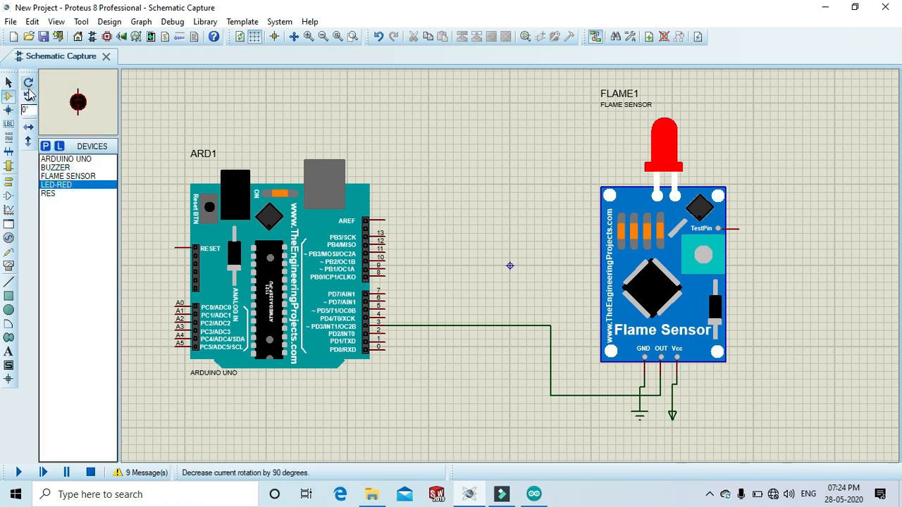
left_click(28, 87)
left_click(28, 87)
left_click(29, 85)
left_click(30, 84)
left_click(29, 84)
left_click(30, 84)
left_click(29, 83)
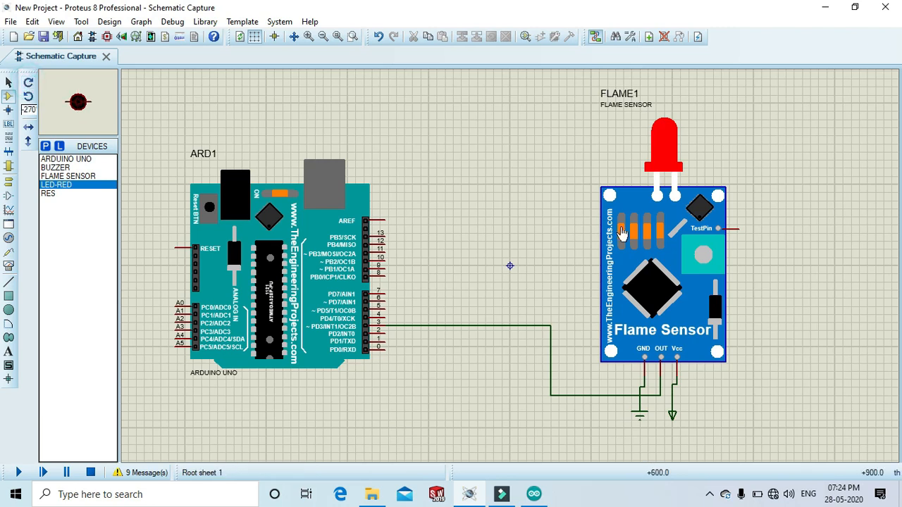
left_click(432, 227)
left_click(471, 192)
left_click(384, 235)
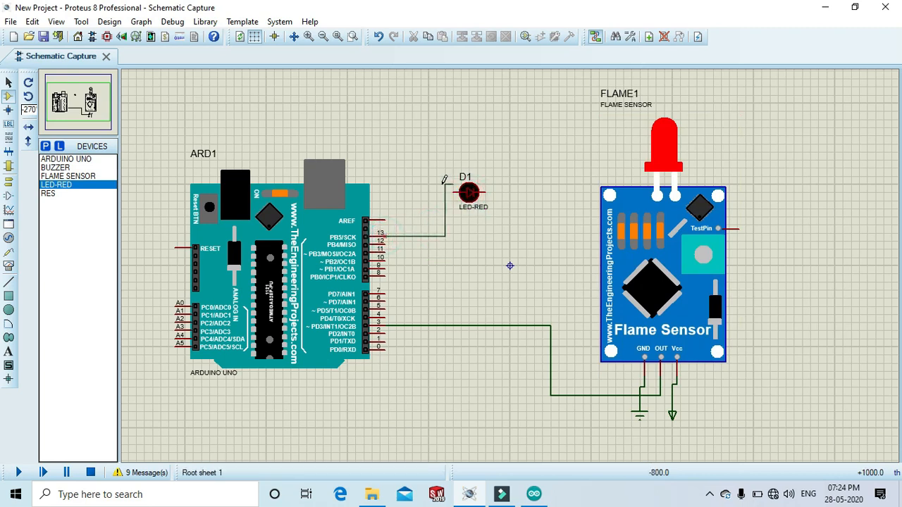
left_click(436, 191)
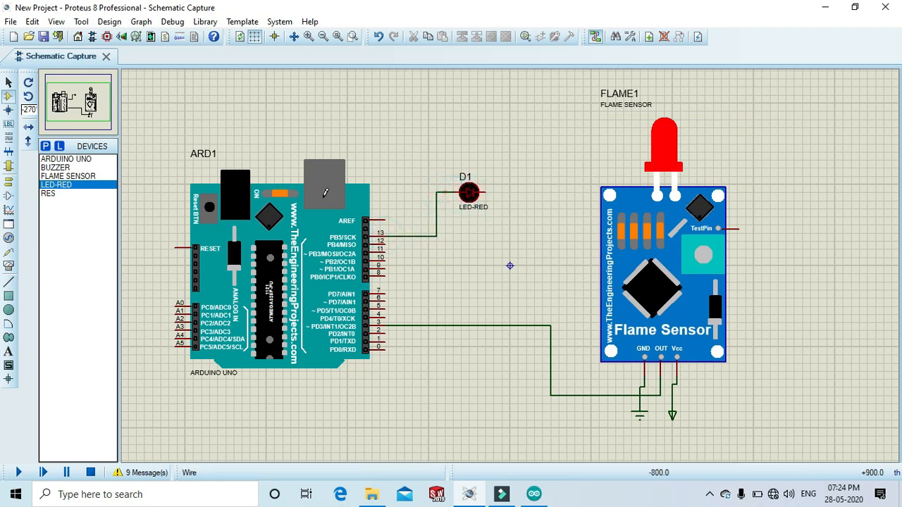
- Place a RES between the LED and the flame sensor, and wire the LED's free lead to the resistor's upper lead
left_click(62, 194)
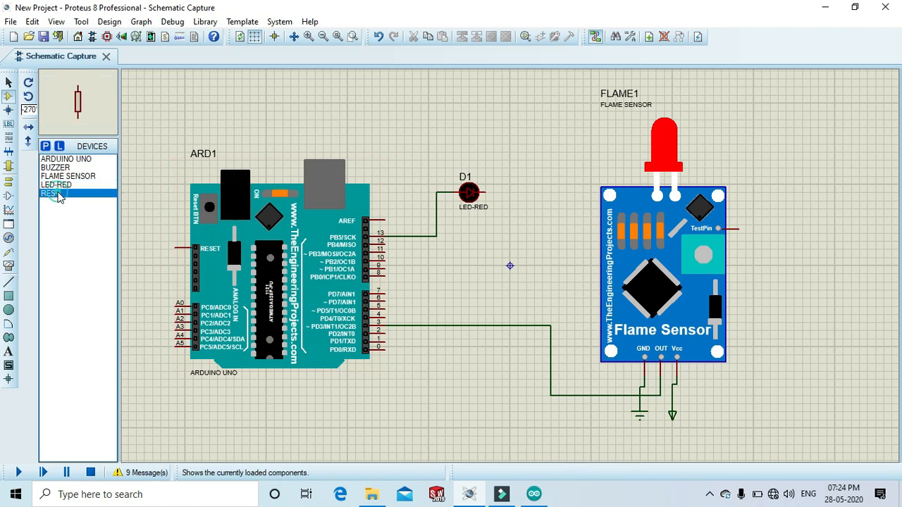
left_click(522, 213)
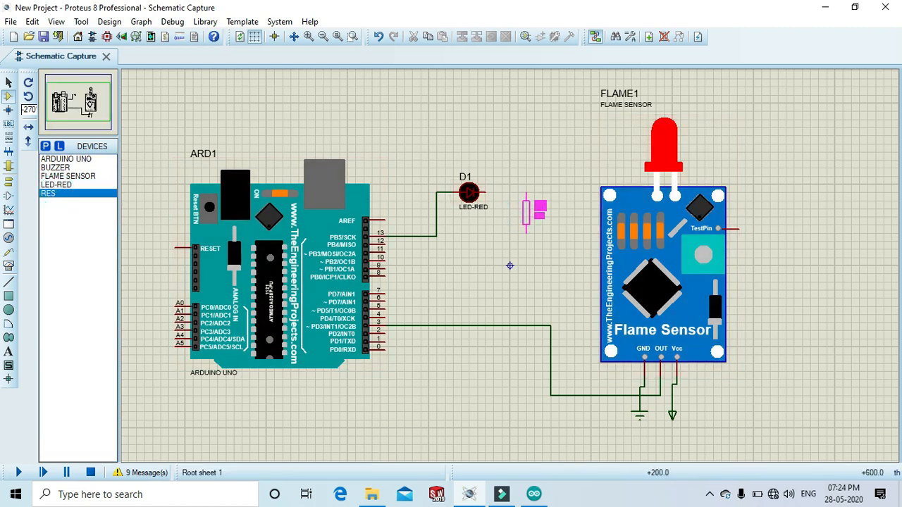
left_click(541, 211)
left_click(488, 189)
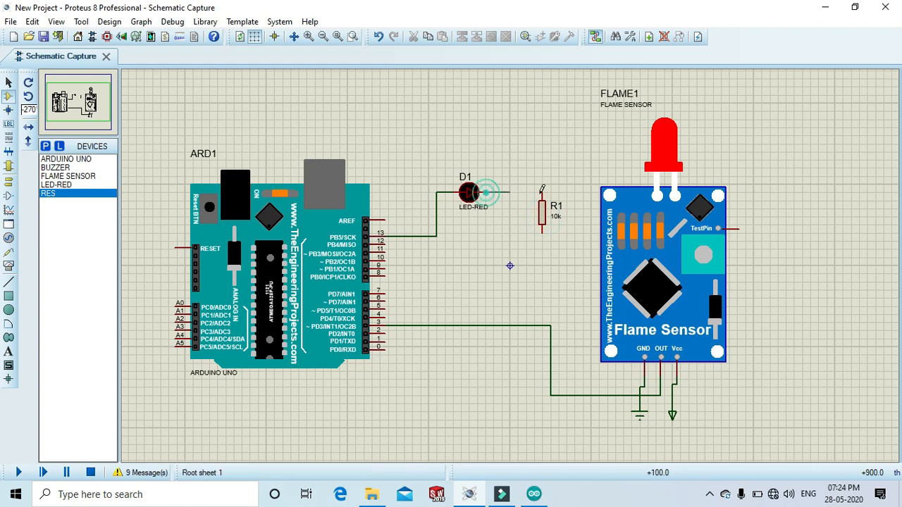
left_click(539, 190)
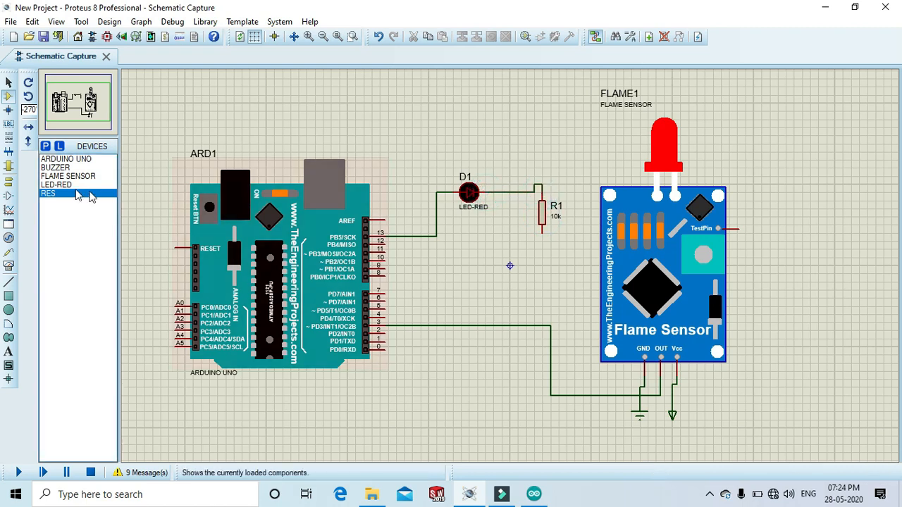
- Place a GROUND terminal directly below resistor R1
left_click(9, 182)
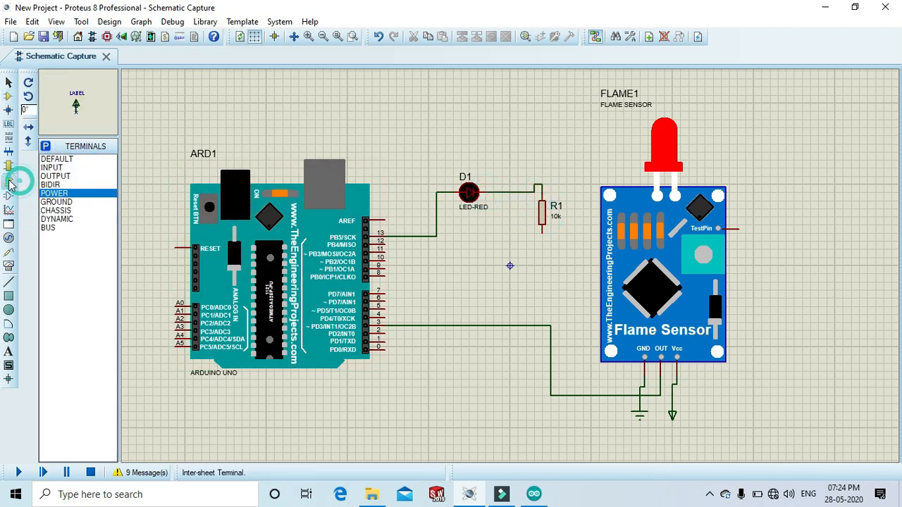
left_click(56, 202)
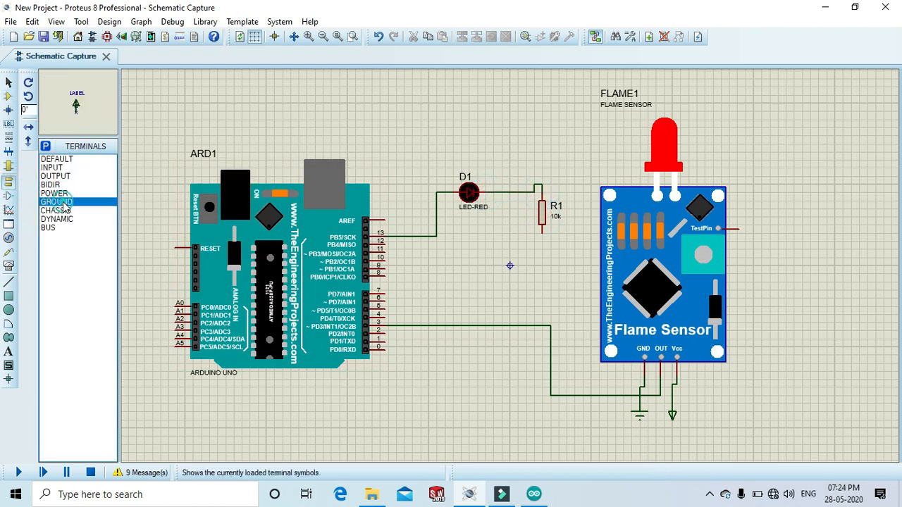
left_click(542, 282)
left_click(542, 279)
left_click(542, 233)
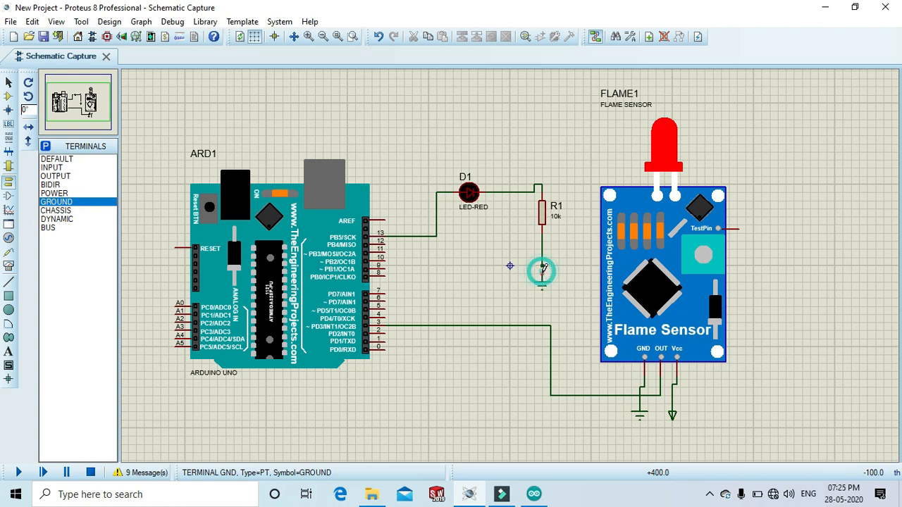
right_click(542, 265)
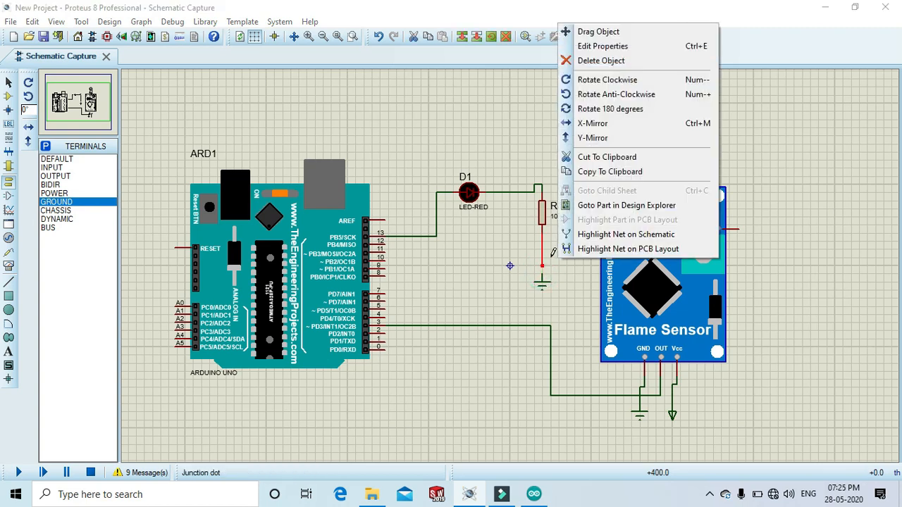
left_click(584, 60)
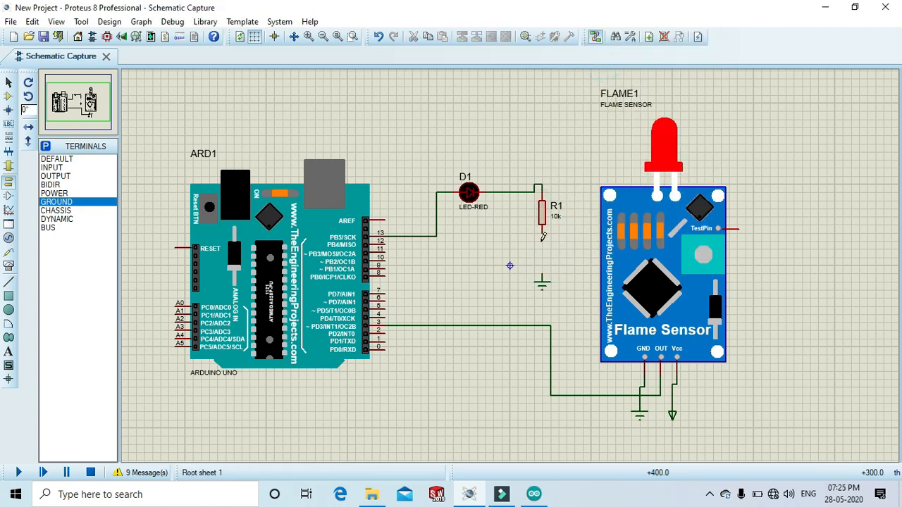
- Wire the lower lead of resistor R1 to the ground terminal beneath it
left_click(543, 232)
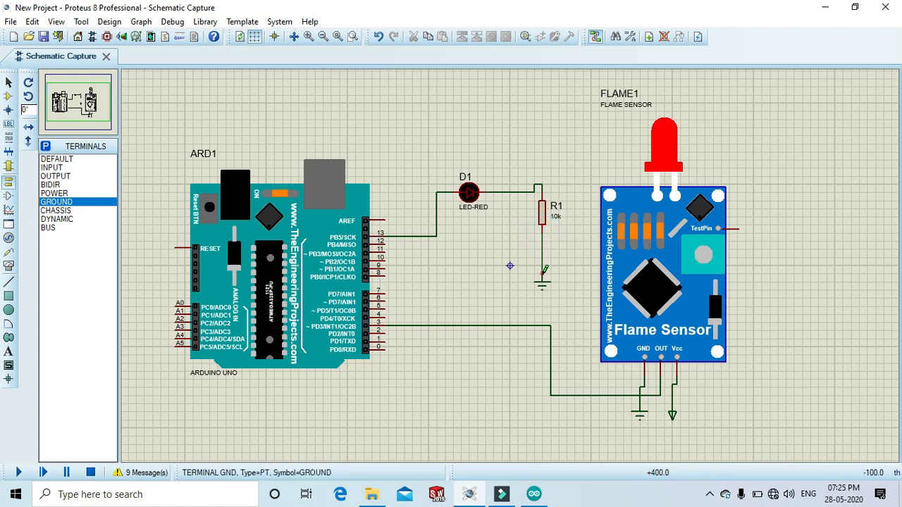
left_click(542, 276)
left_click(569, 243)
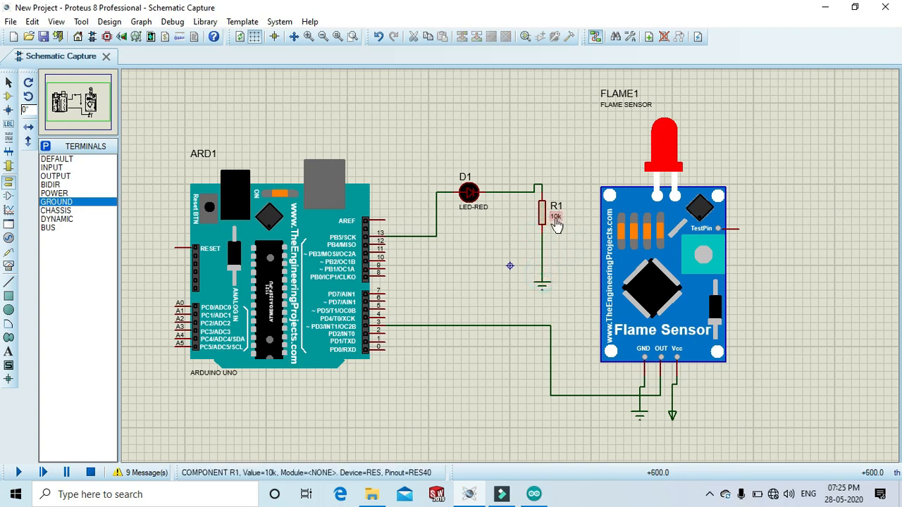
- Set the value of resistor R1 to 100
left_click(555, 218)
left_click(555, 219)
double_click(397, 135)
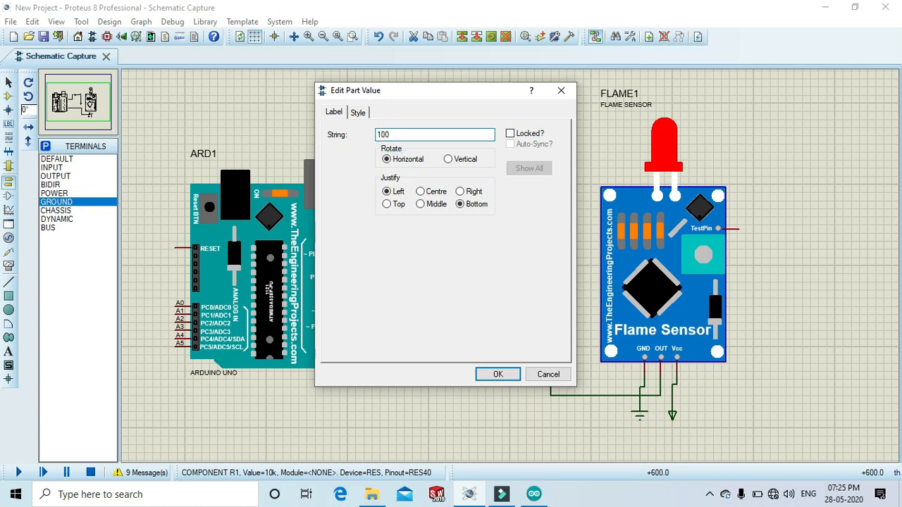
left_click(496, 374)
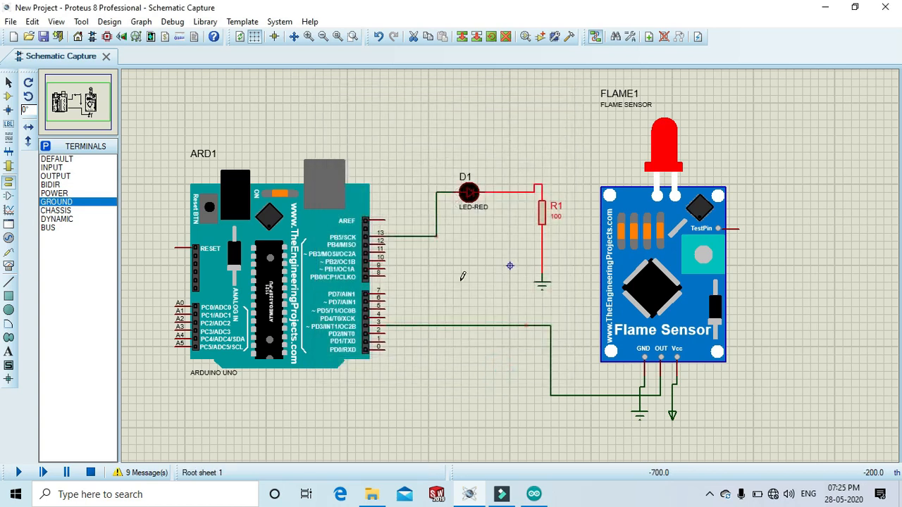
left_click(486, 282)
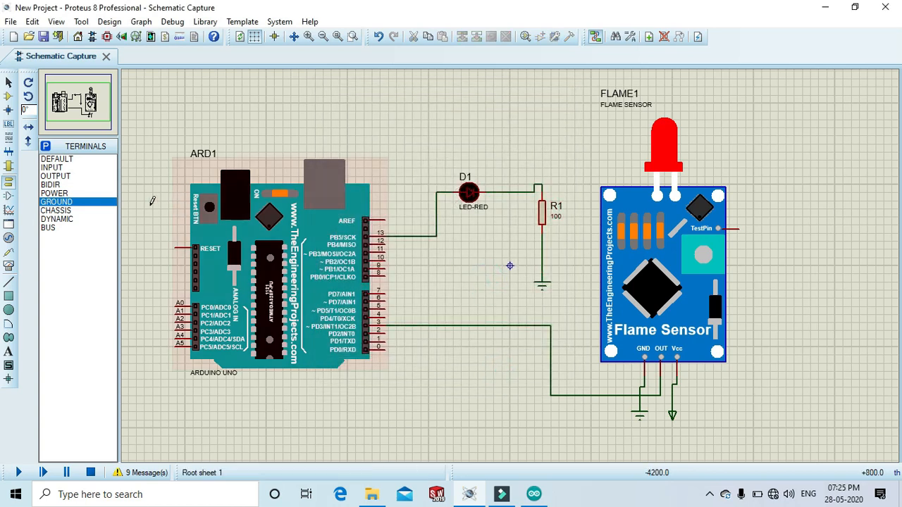
- Place a BUZZER below the LED, between the Arduino and the resistor's ground terminal
left_click(8, 96)
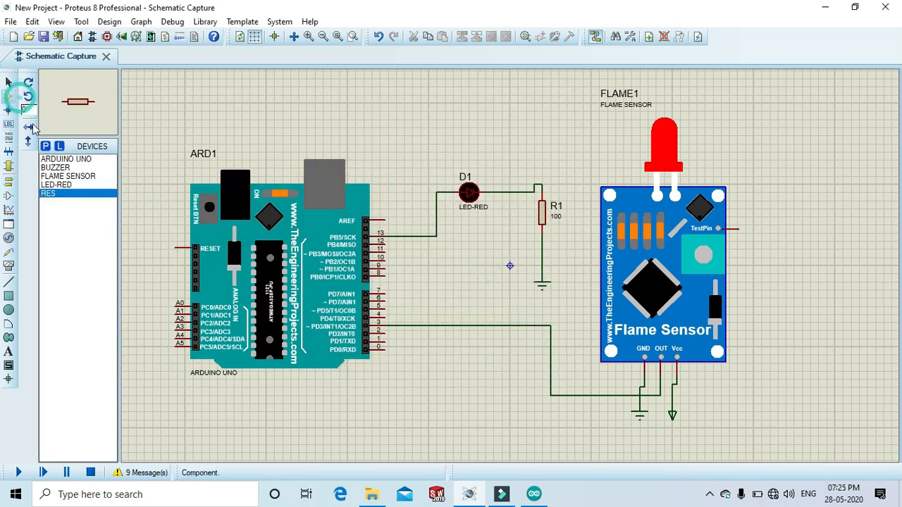
double_click(62, 169)
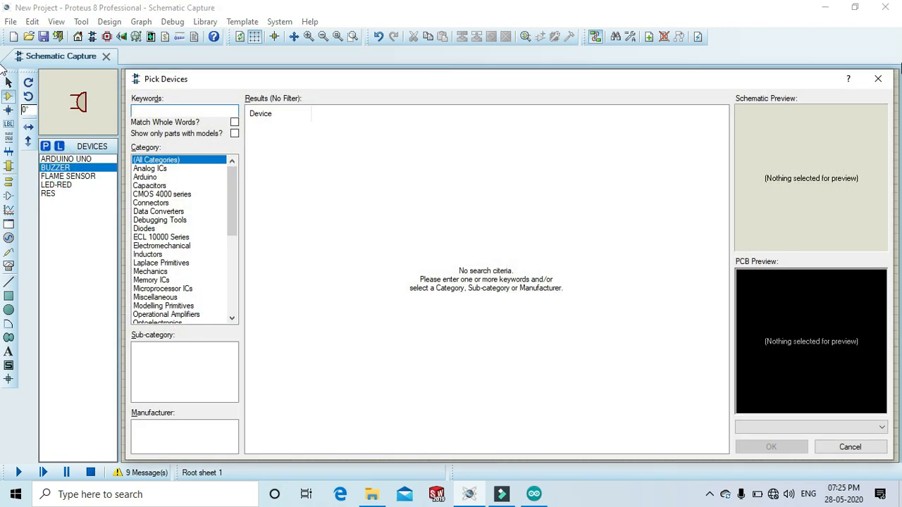
left_click(878, 78)
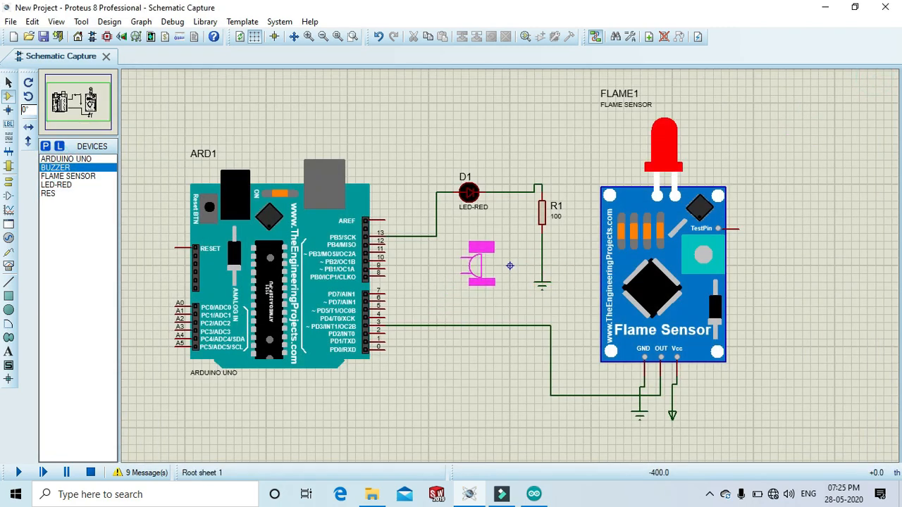
left_click(465, 266)
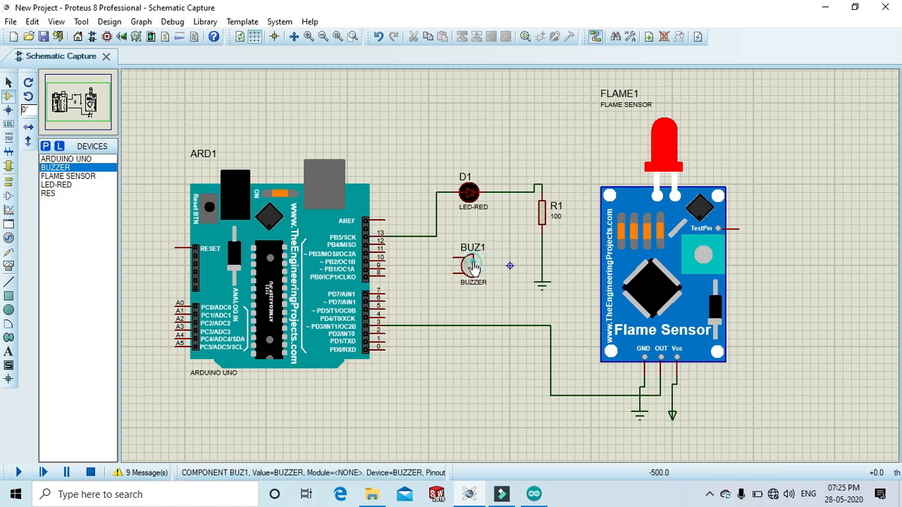
- Delete the stray wire beside the Arduino's digital pins and wire pin 12 to the buzzer's upper lead
right_click(395, 260)
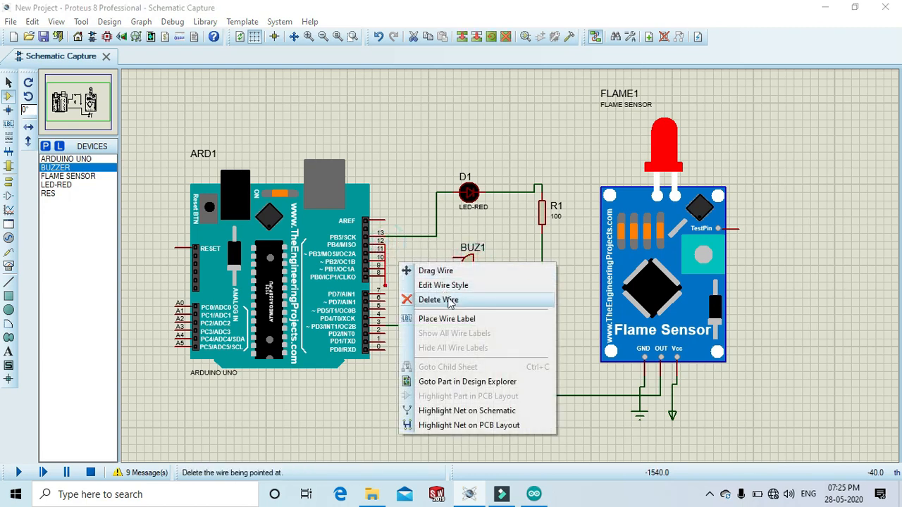
left_click(444, 299)
left_click(384, 240)
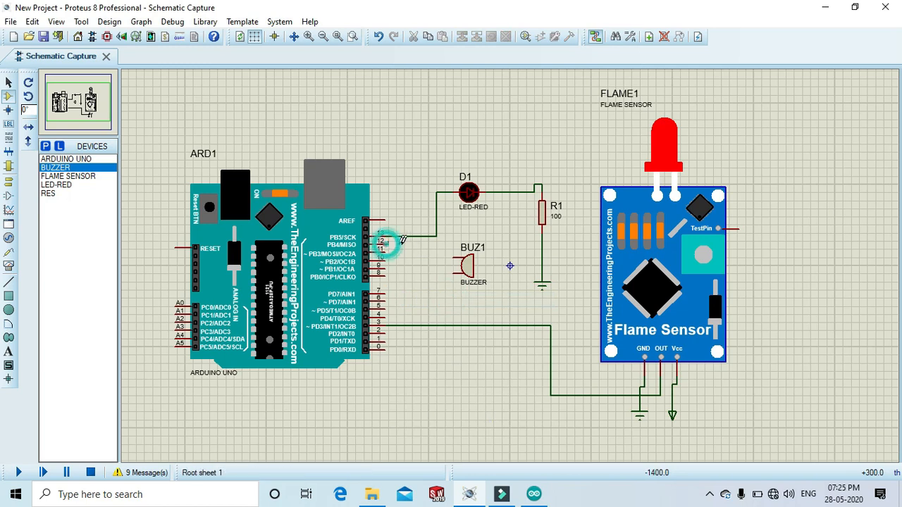
left_click(454, 272)
left_click(475, 273)
right_click(524, 271)
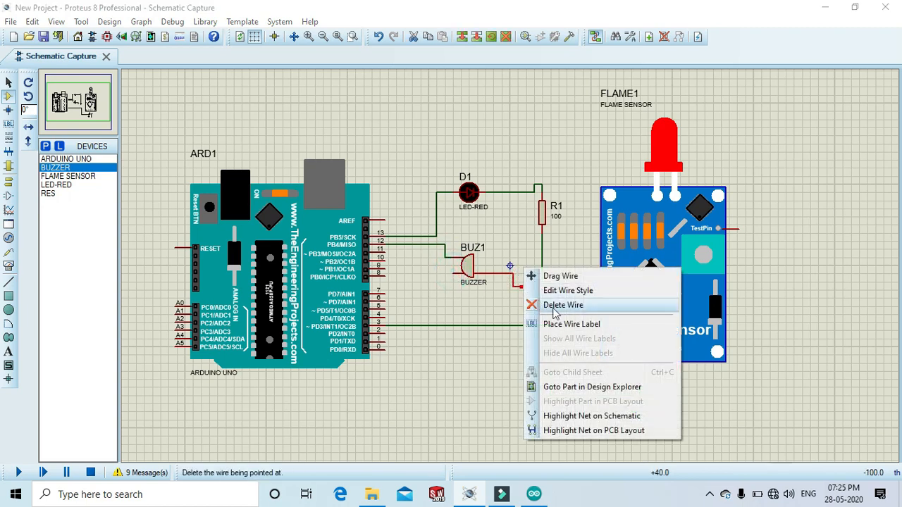
left_click(563, 305)
- Route a wire from the buzzer's lower lead beneath the buzzer to the wire joining resistor R1 and ground
left_click(452, 272)
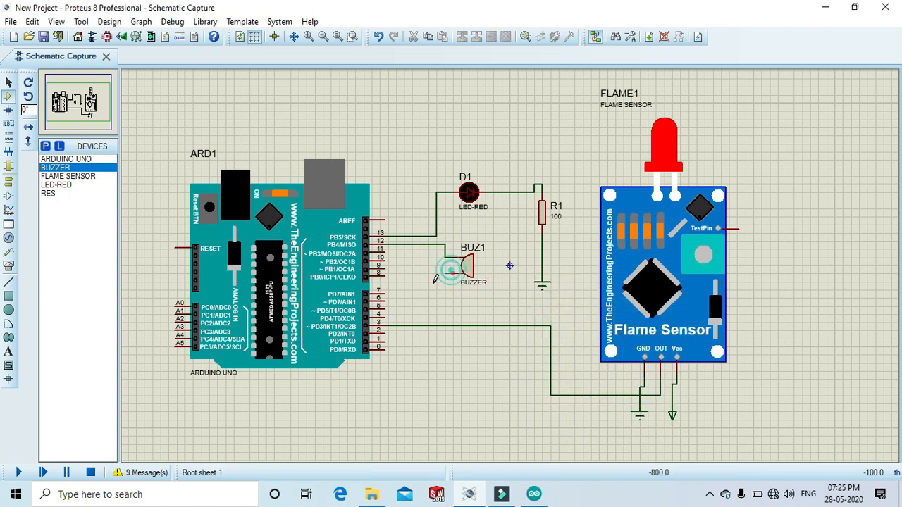
left_click(499, 297)
left_click(540, 249)
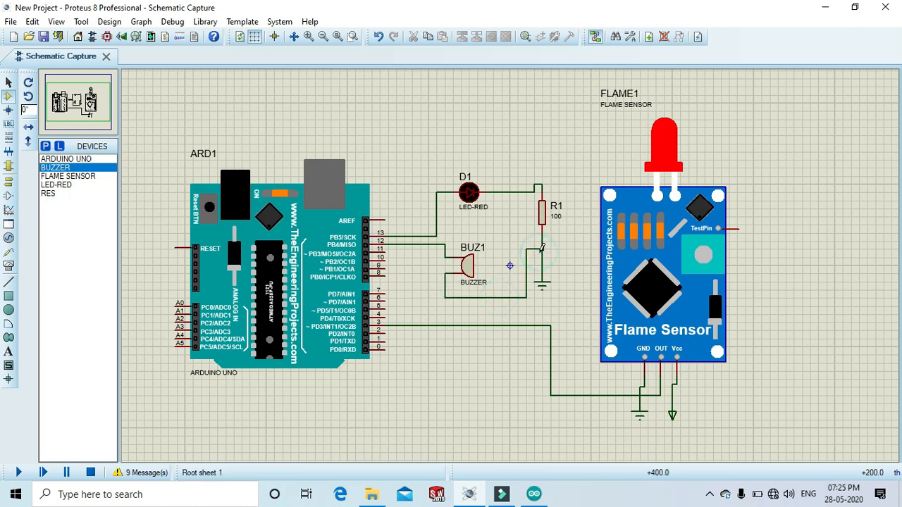
- Set the buzzer's operating voltage to 1V
double_click(469, 274)
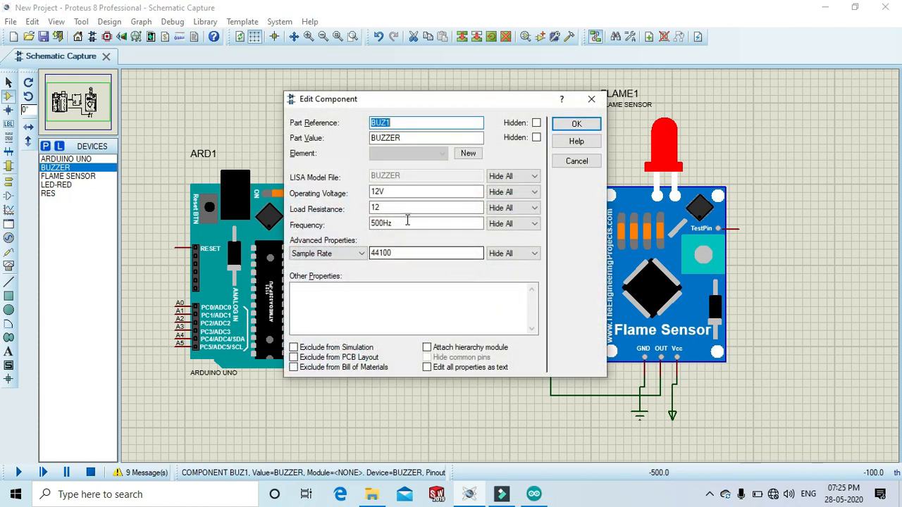
left_click(379, 191)
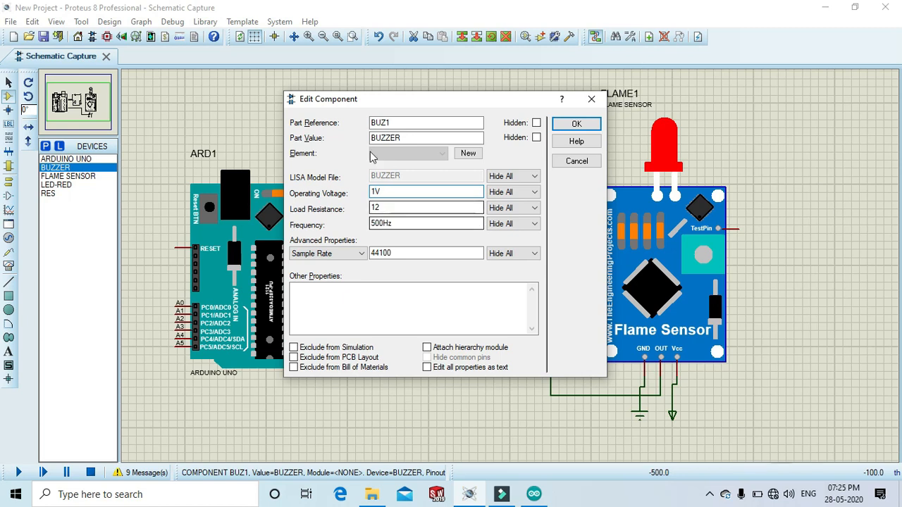
left_click(576, 125)
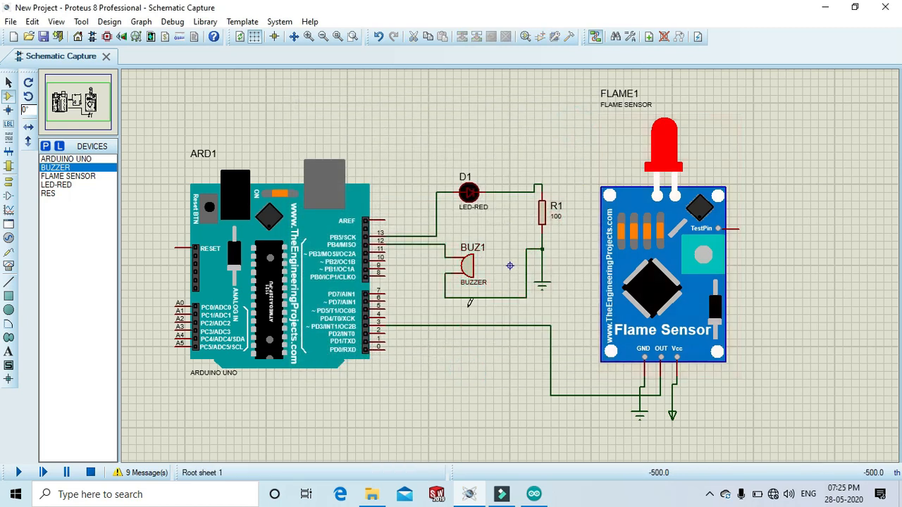
- Place a VIRTUAL TERMINAL instrument below the buzzer, between the Arduino and the flame sensor
left_click(9, 268)
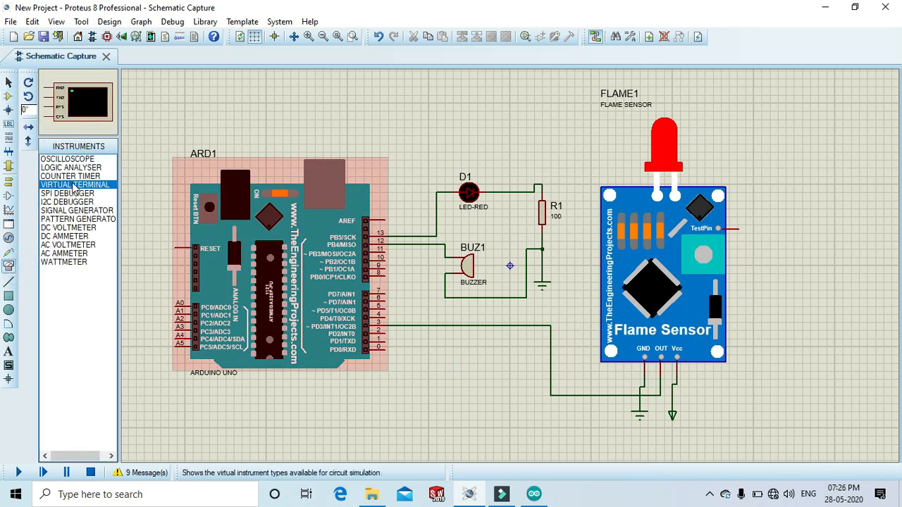
left_click(490, 372)
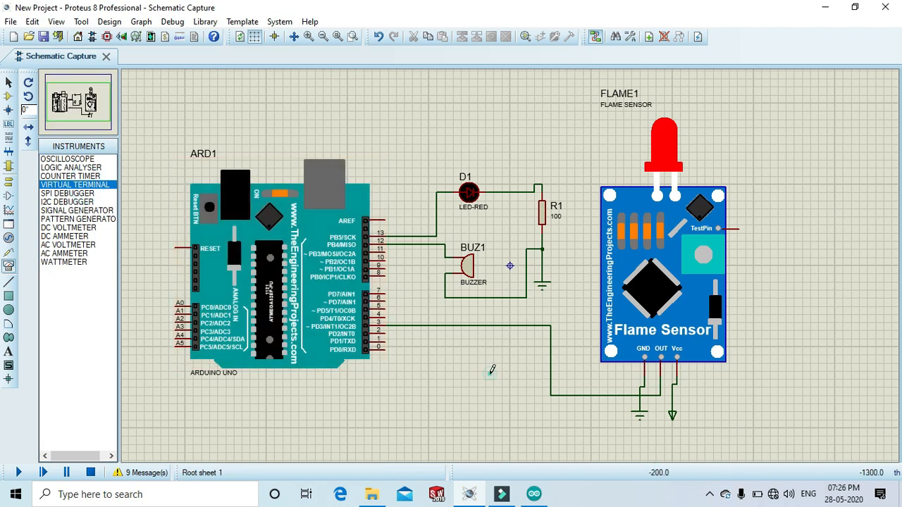
left_click(490, 372)
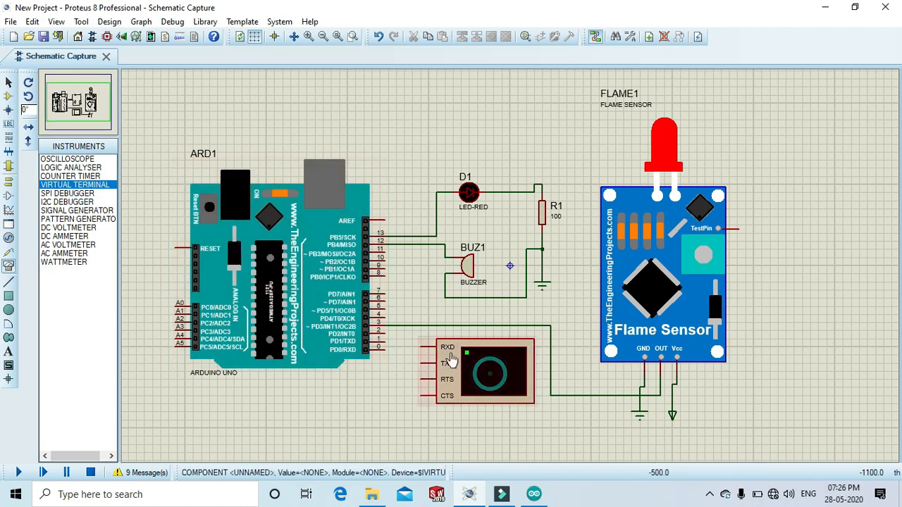
left_click(390, 337)
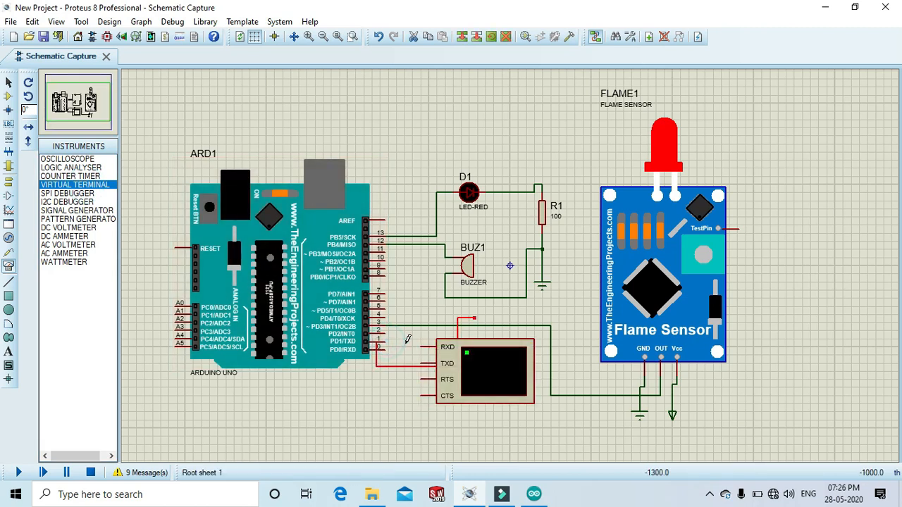
right_click(407, 365)
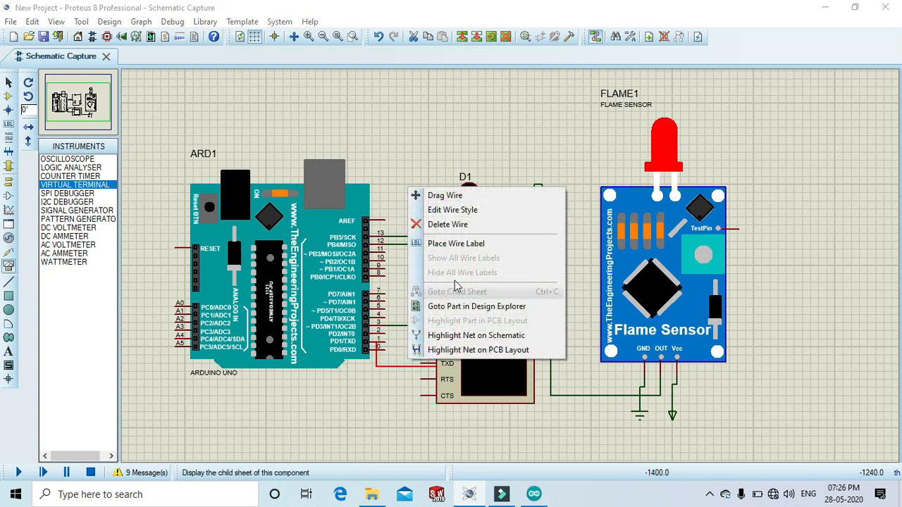
left_click(451, 224)
left_click(381, 342)
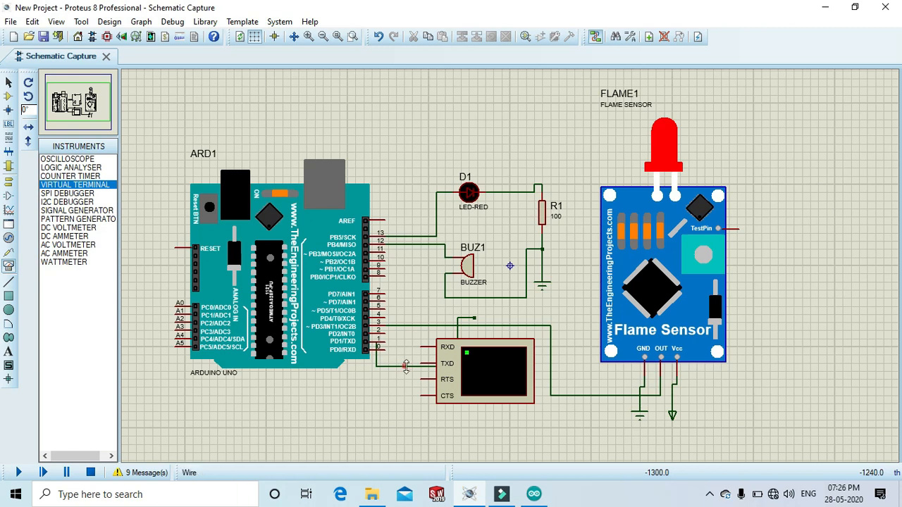
right_click(407, 364)
left_click(465, 224)
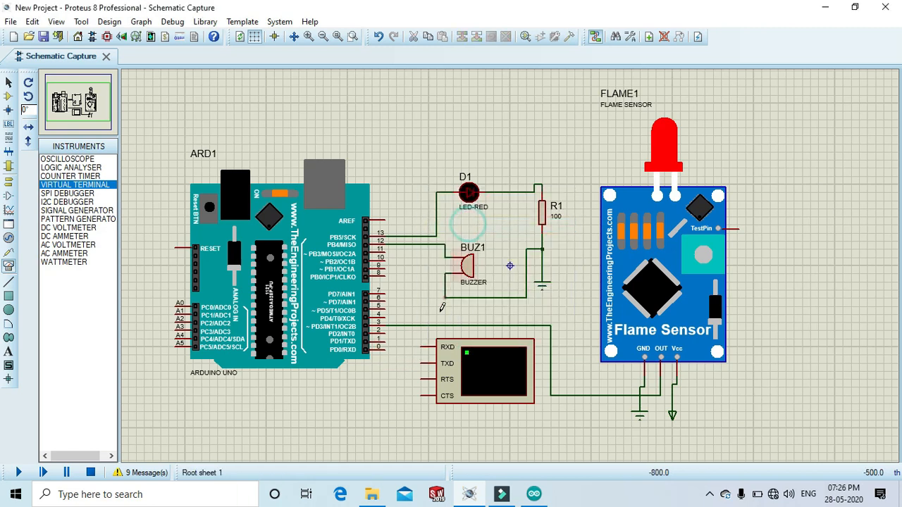
- Wire the virtual terminal's RXD pin to Arduino pin 1 and its TXD pin to Arduino pin 0
left_click(419, 346)
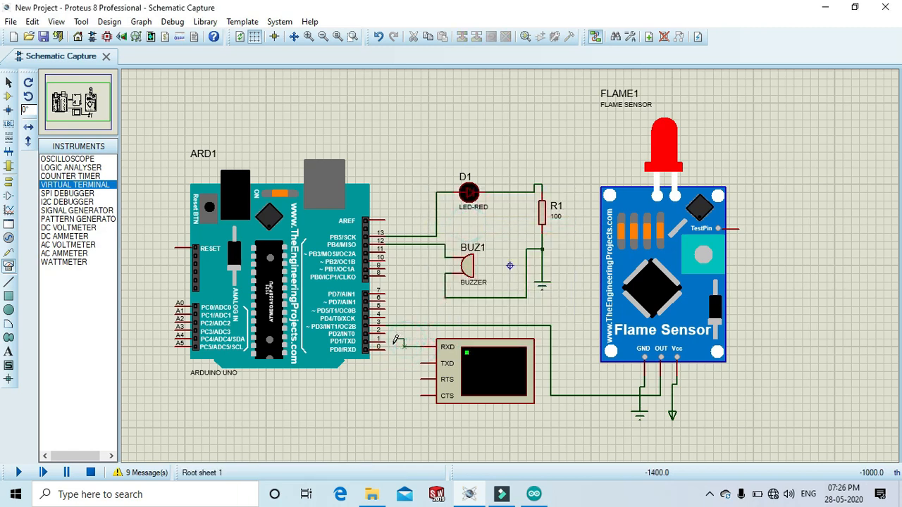
left_click(415, 343)
left_click(386, 346)
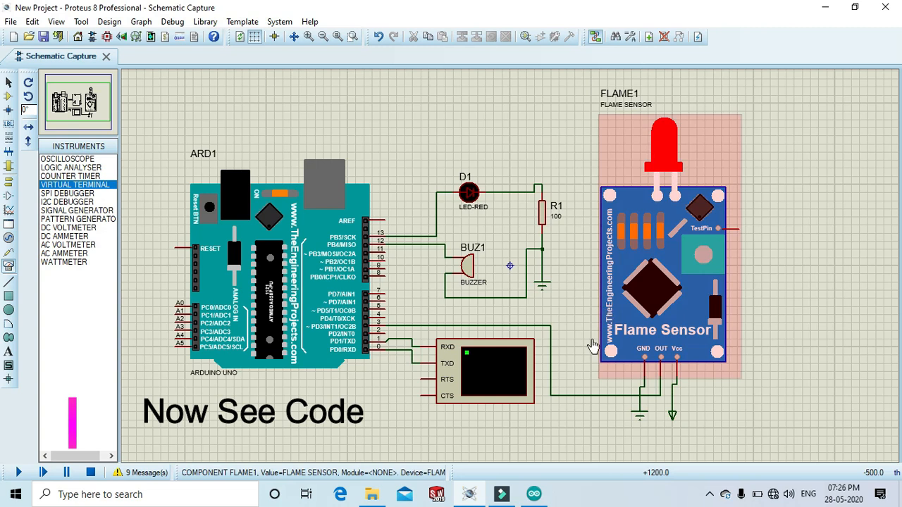
- Switch to the Arduino IDE, look through the Flame_Sensor sketch and compile it
left_click(534, 496)
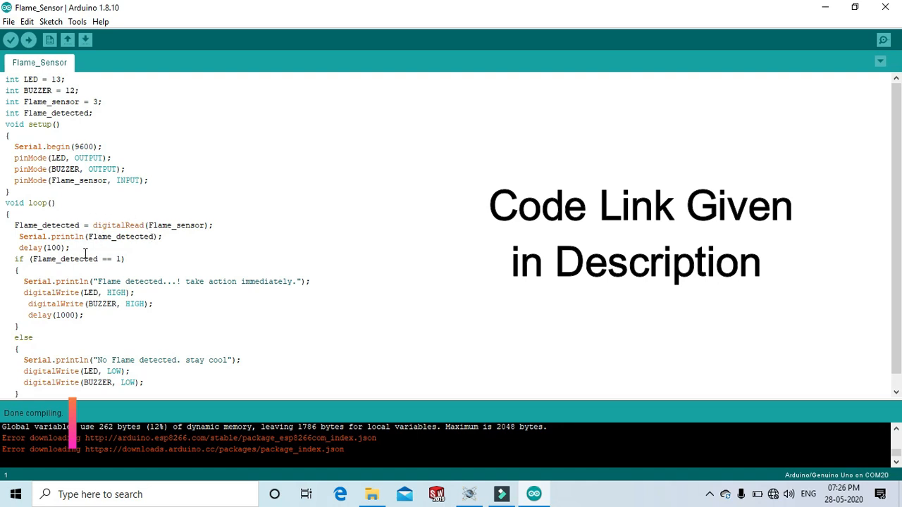
scroll(102, 259, "down", 1)
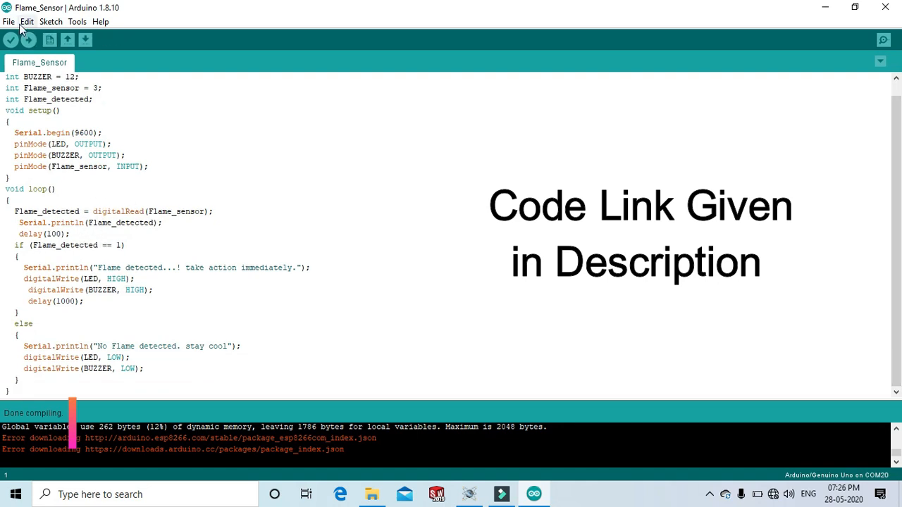
left_click(11, 40)
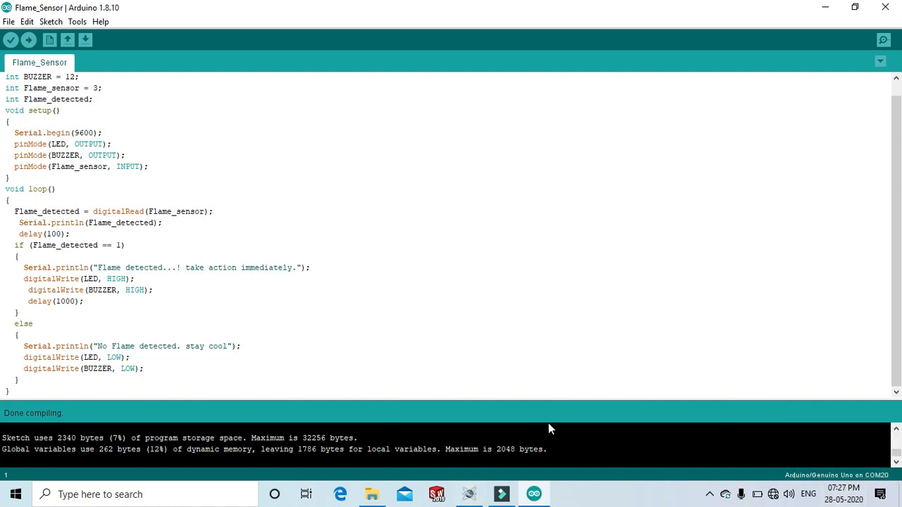
- Switch back to Proteus and browse to the AppData\Local\Temp folder for the Arduino Uno's program file
left_click(466, 498)
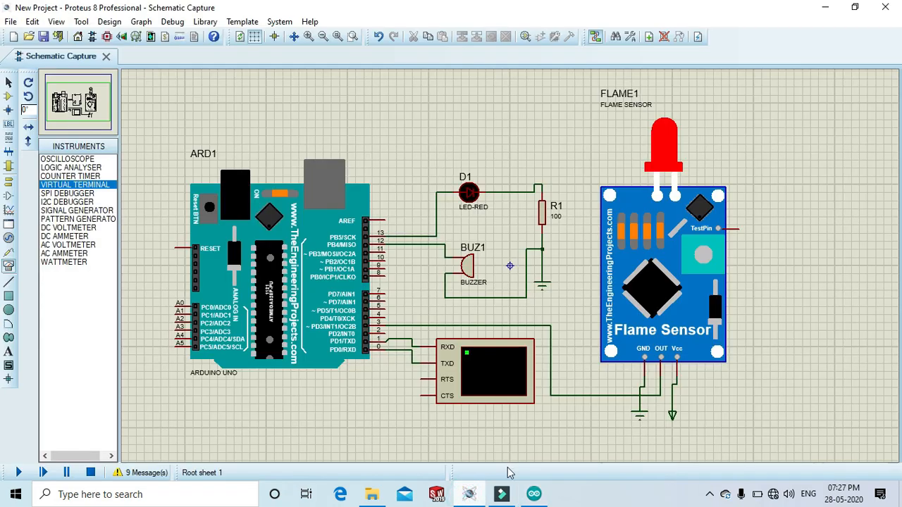
double_click(266, 297)
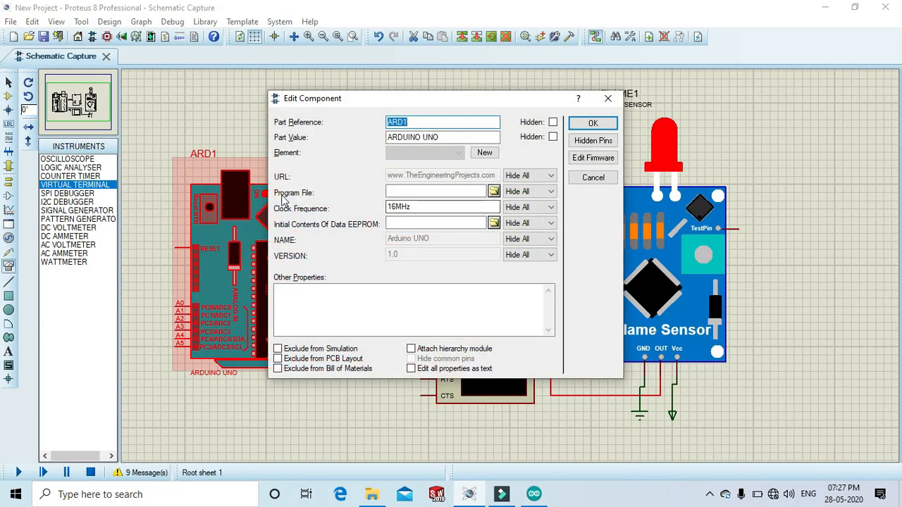
left_click(493, 191)
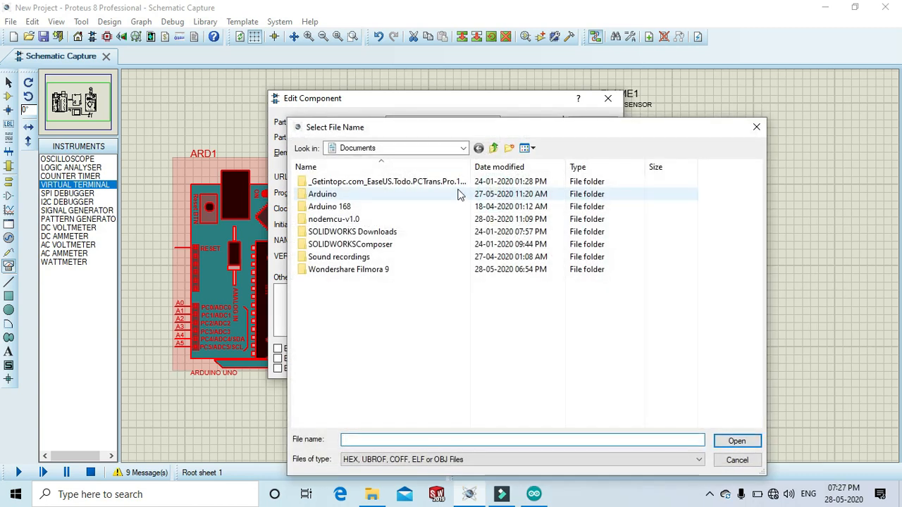
left_click(463, 148)
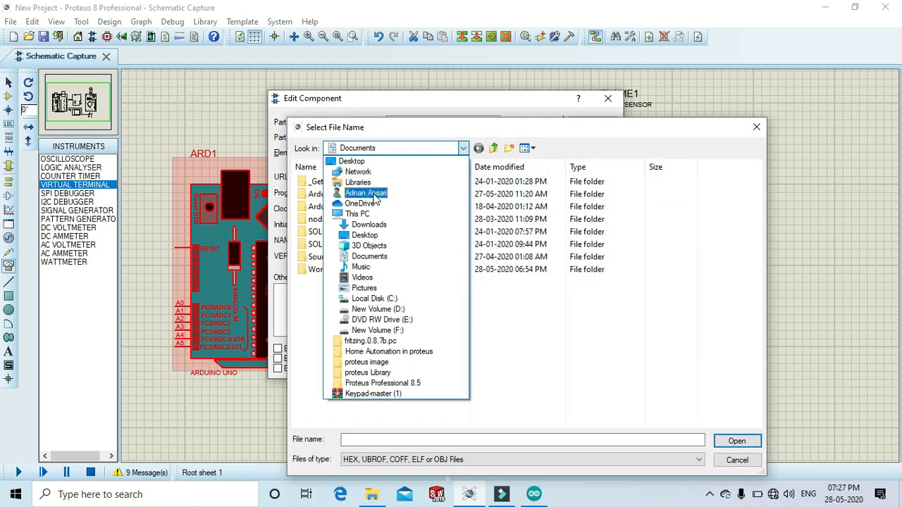
left_click(374, 199)
double_click(372, 198)
double_click(372, 194)
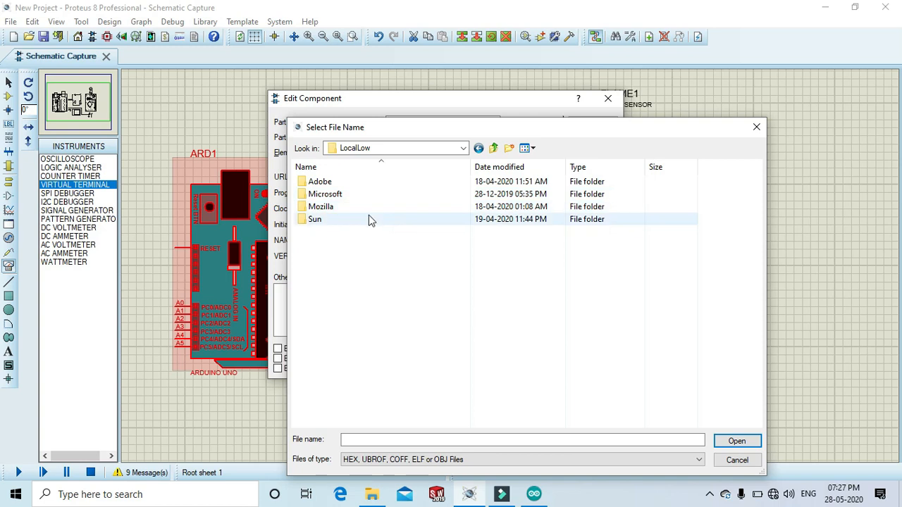
left_click(479, 149)
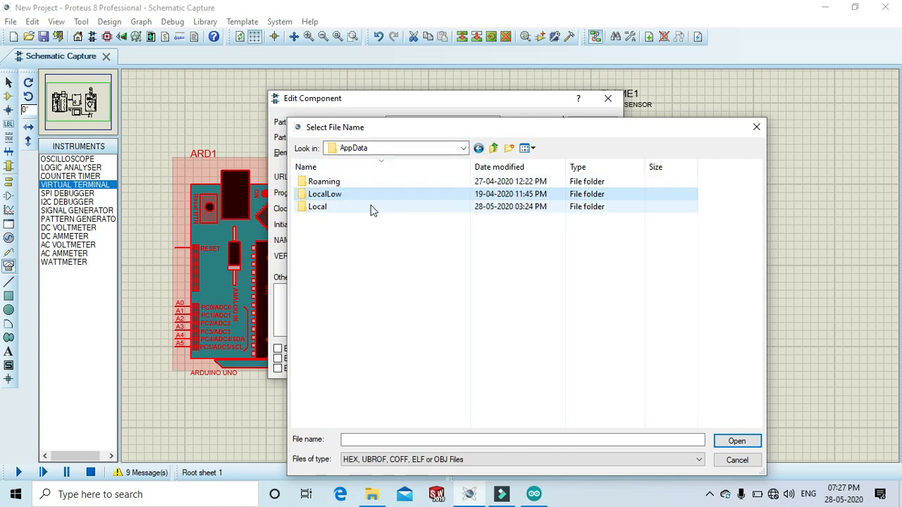
double_click(371, 206)
scroll(754, 226, "down", 5)
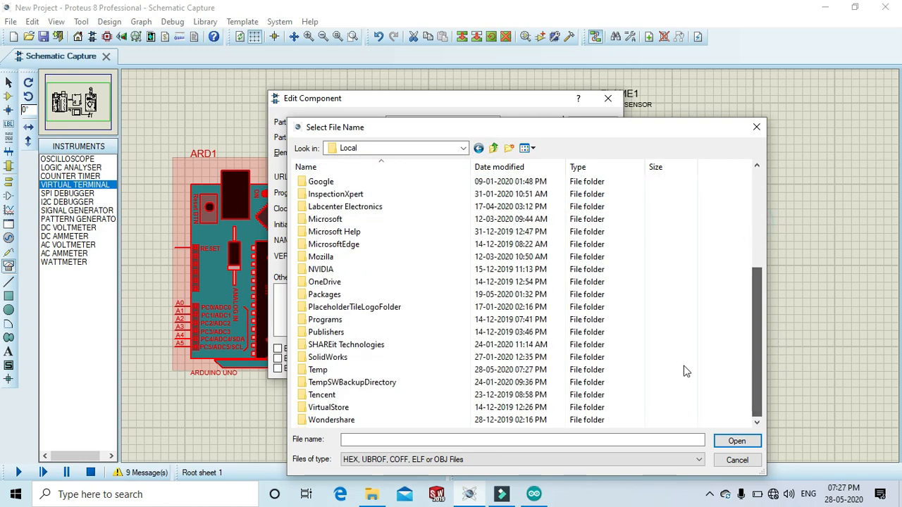
double_click(368, 370)
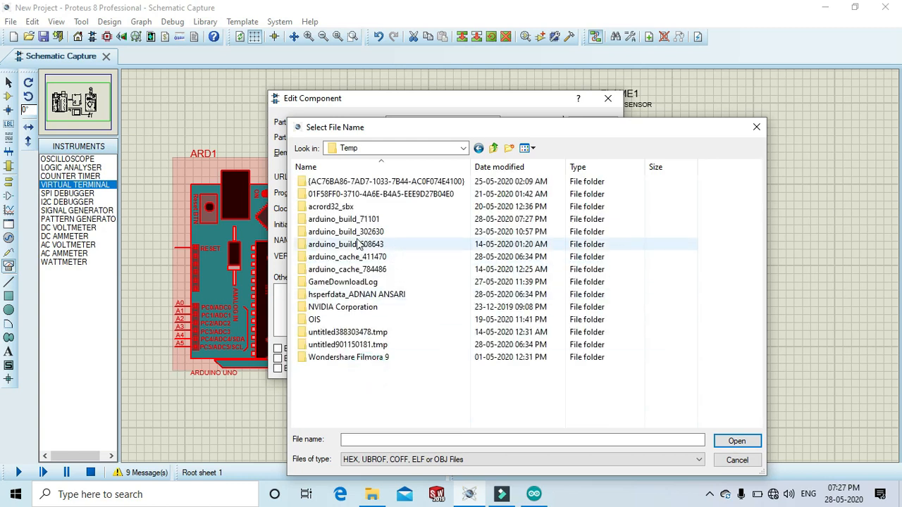
- Assign Flame_Sensor.ino.hex from the arduino_build_71101 folder as the Arduino Uno's program file
double_click(530, 219)
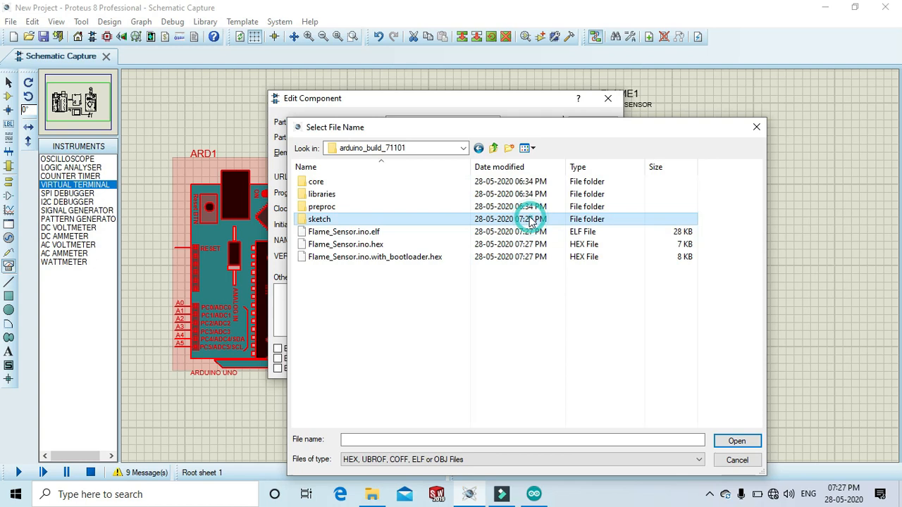
double_click(443, 245)
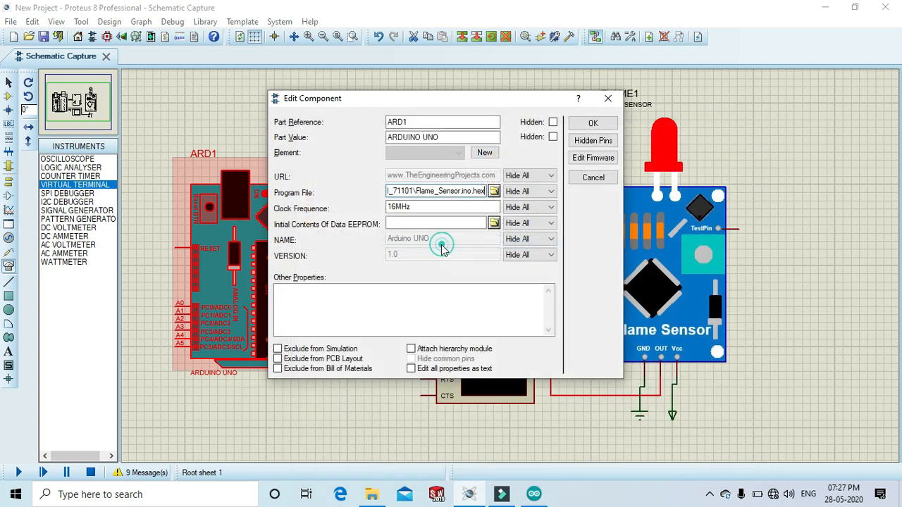
left_click(593, 124)
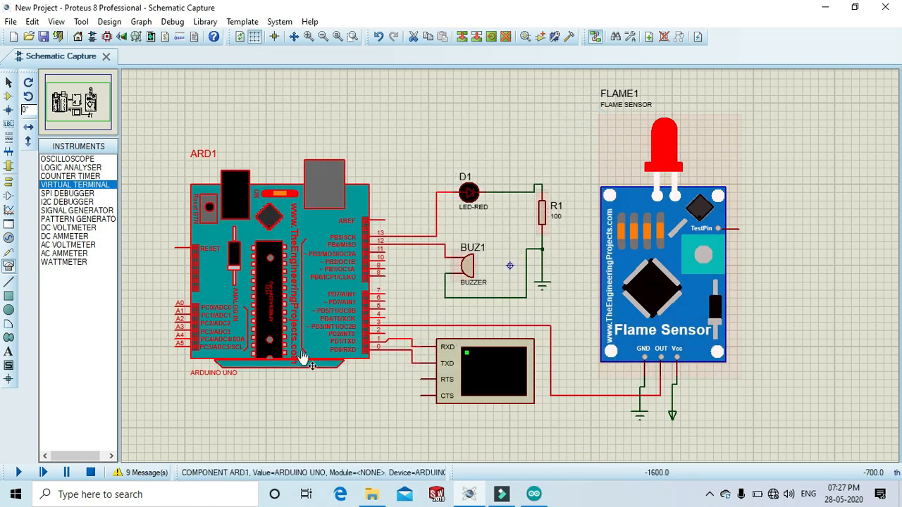
- Try to run the simulation, and check the Flame Sensor Library for Proteus folder in File Explorer for the sensor's HEX file
left_click(18, 475)
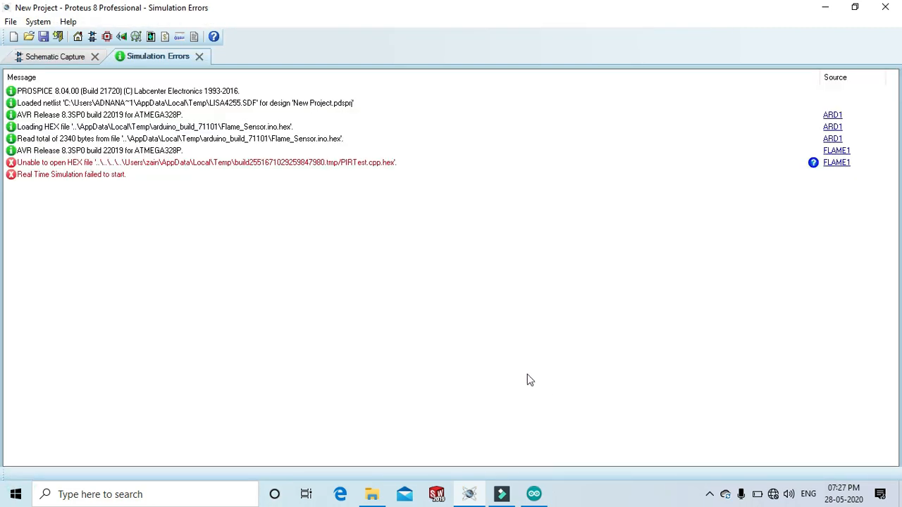
left_click(51, 56)
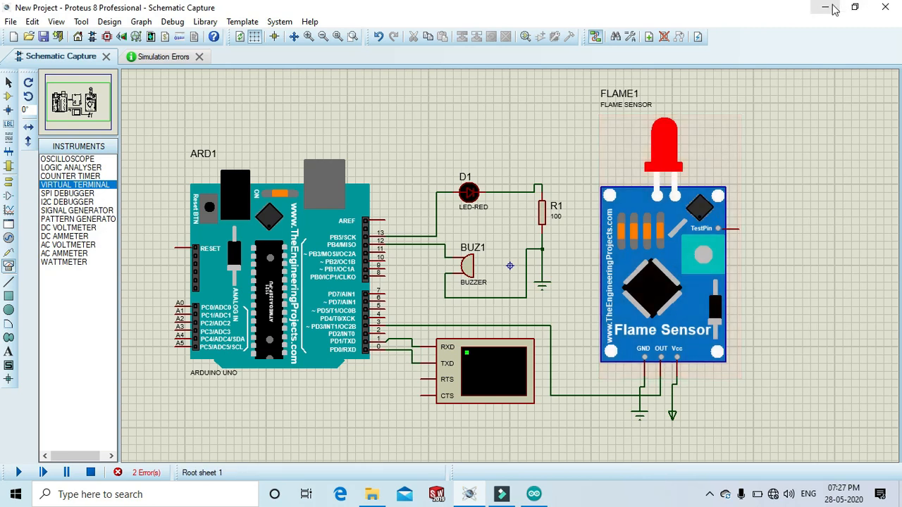
left_click(375, 497)
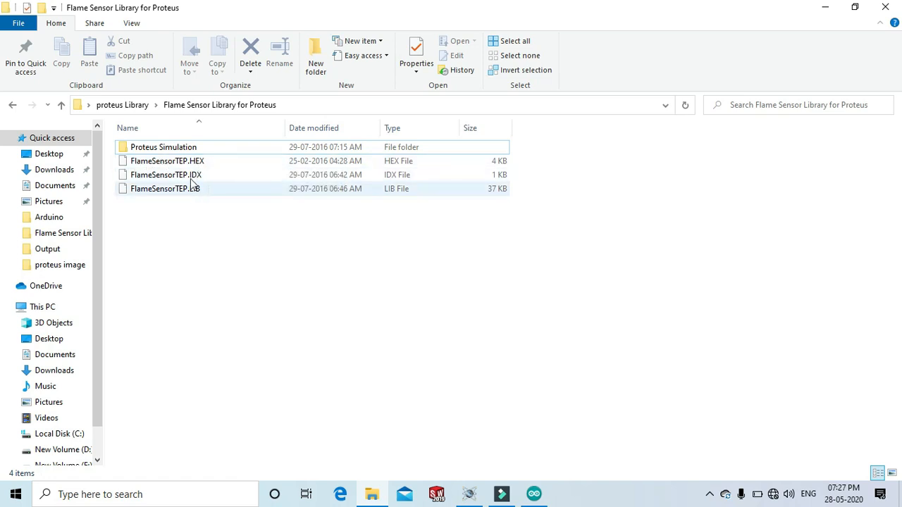
- Return to Proteus and set the flame sensor's program file to FlameSensorTEP.HEX from the Flame Sensor Library for Proteus folder
left_click(469, 494)
double_click(673, 257)
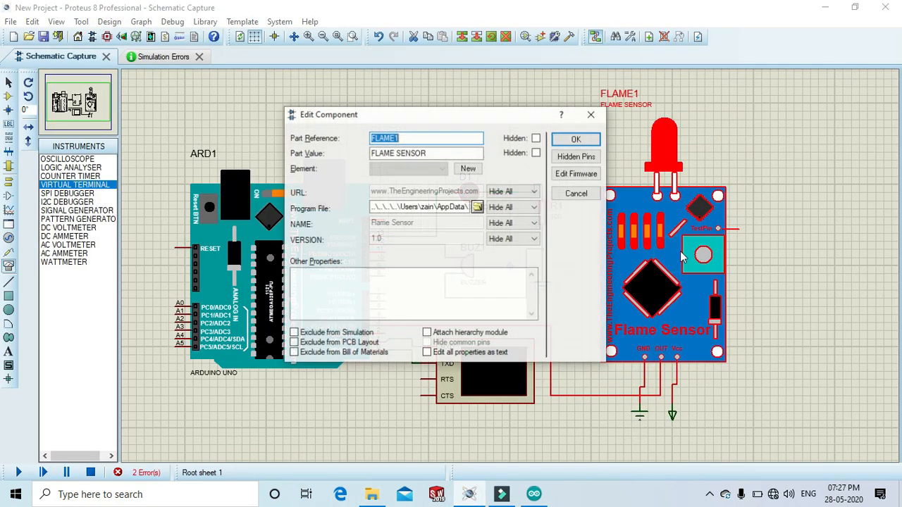
left_click(476, 208)
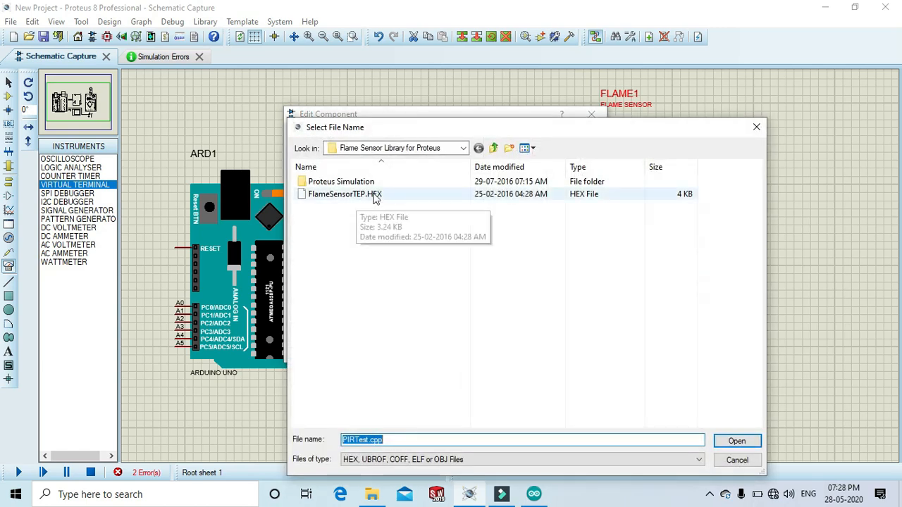
double_click(353, 197)
left_click(578, 138)
left_click(236, 390)
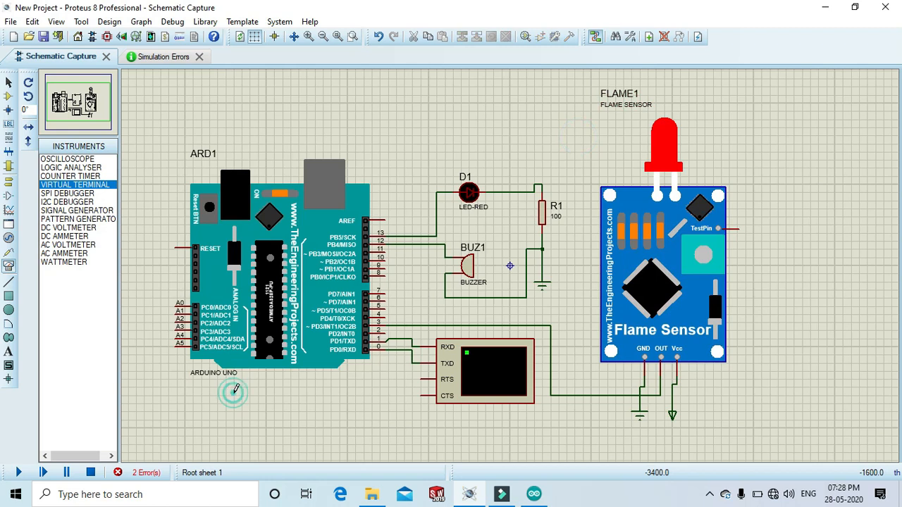
- Search the device library for "toggl" and add LOGICTOGGLE to the project's devices
left_click(9, 95)
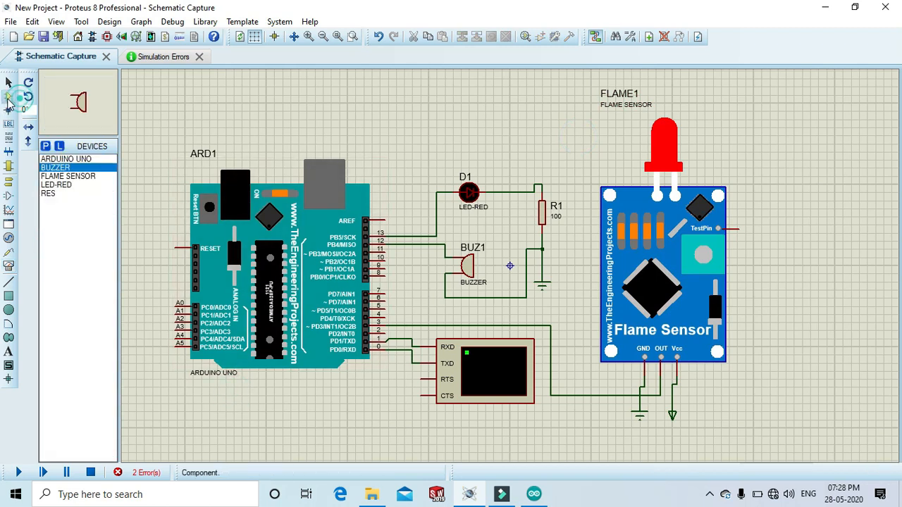
left_click(45, 147)
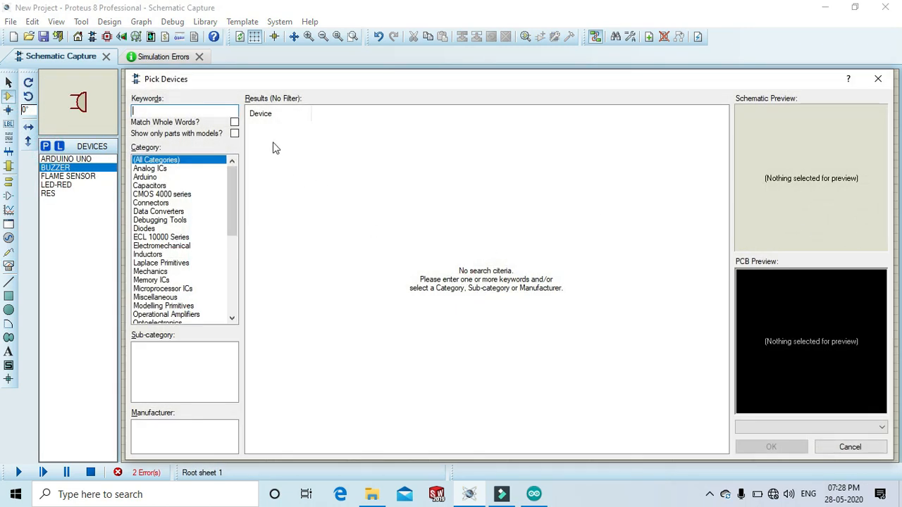
type("toggl")
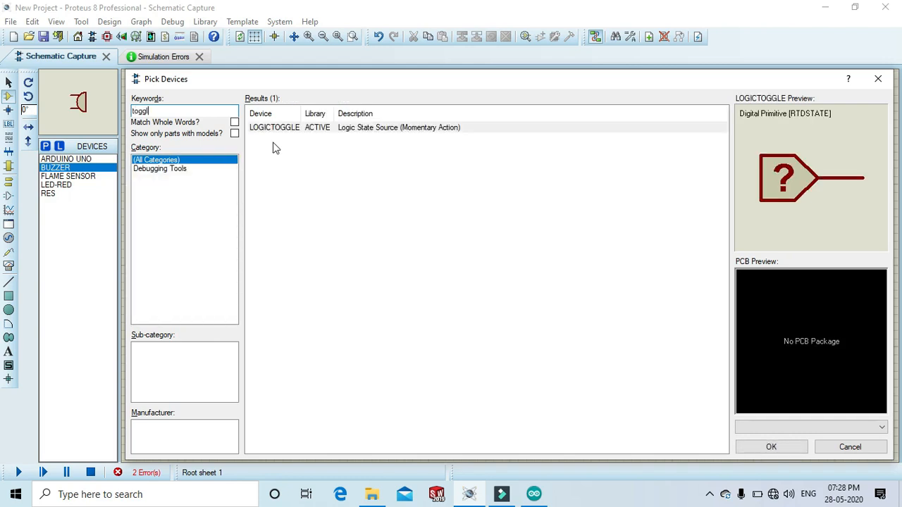
left_click(317, 130)
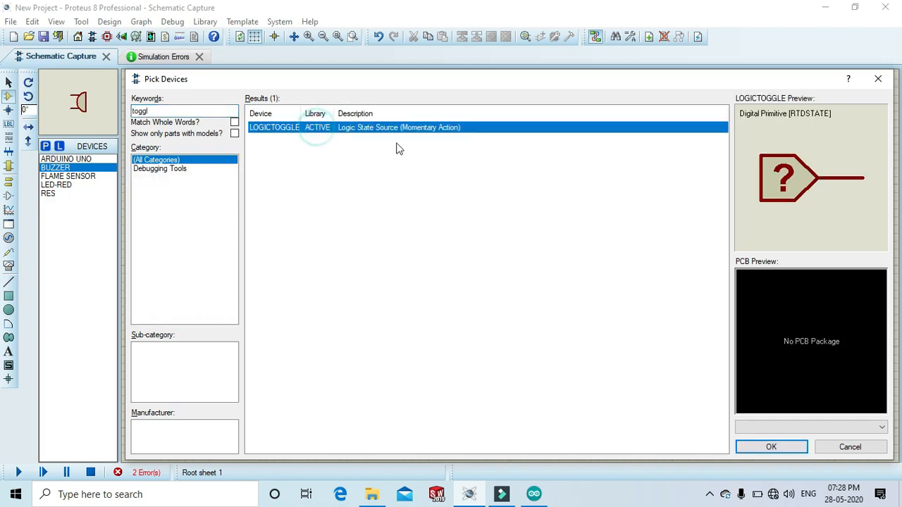
left_click(774, 448)
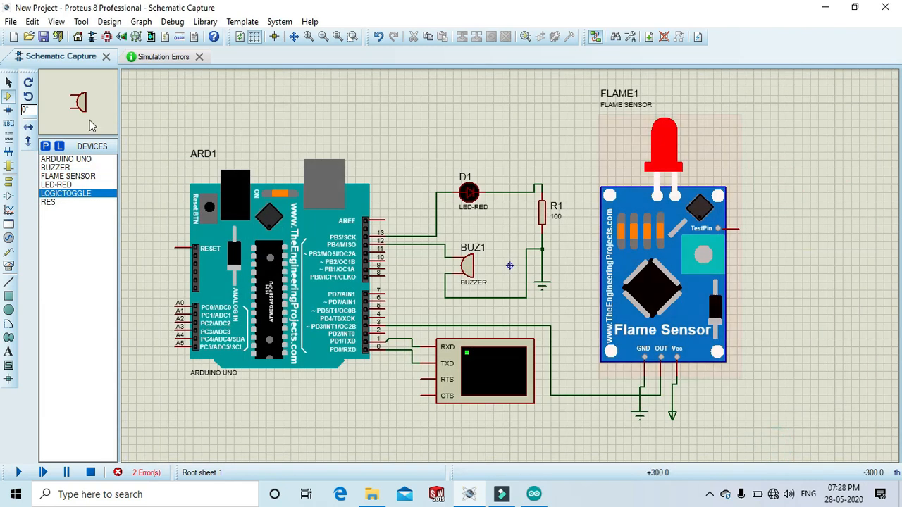
- Place a LOGICTOGGLE rotated to -180° beside the flame sensor and wire it to the sensor's TestPin
left_click(26, 83)
left_click(23, 83)
left_click(23, 83)
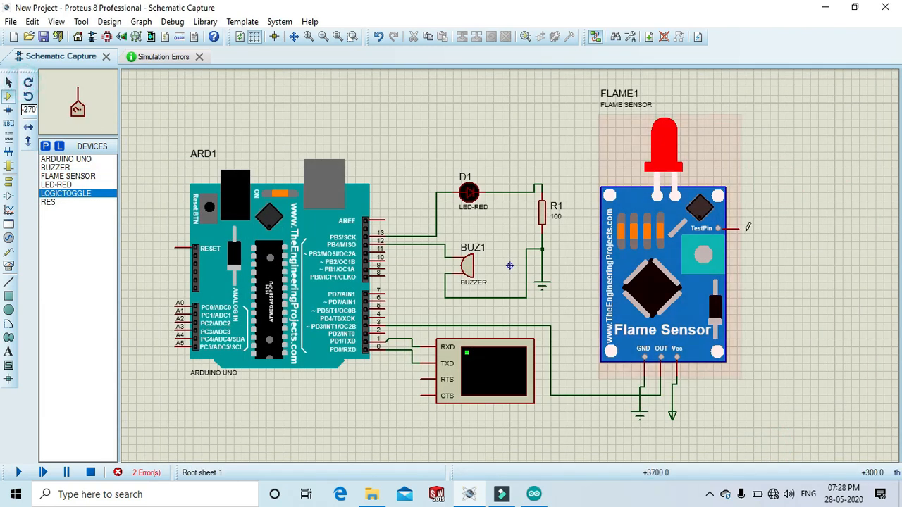
left_click(28, 83)
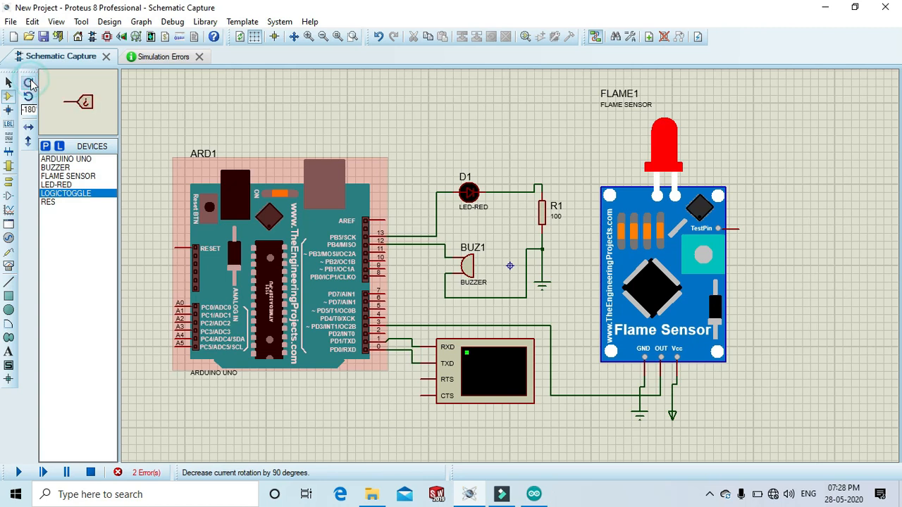
left_click(795, 216)
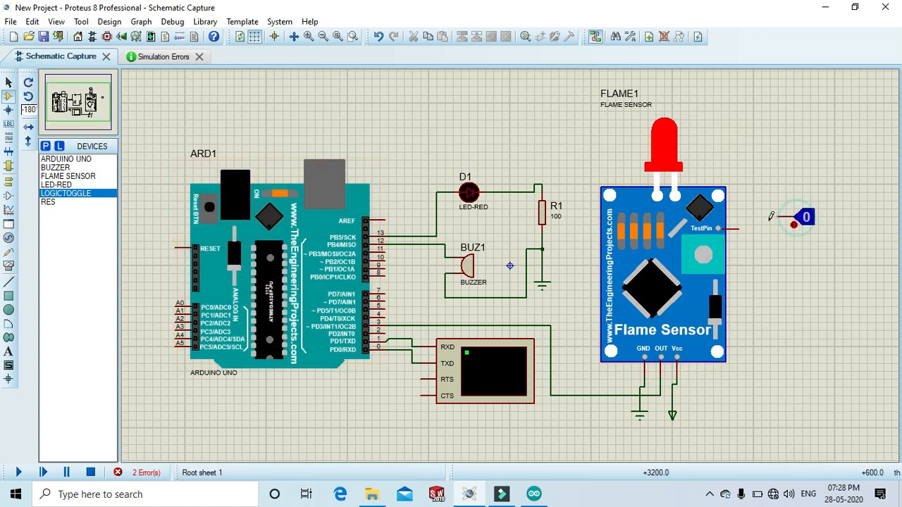
left_click(740, 228)
left_click(778, 218)
- Run the simulation, then move and narrow the virtual terminal window so it covers less of the circuit
left_click(18, 472)
left_click_drag(414, 326, 215, 285)
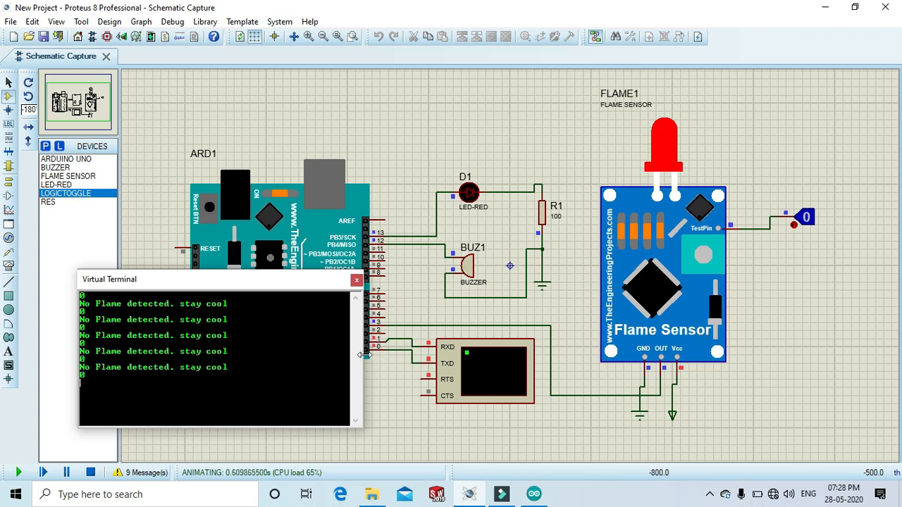
left_click_drag(362, 363, 295, 371)
left_click_drag(195, 280, 219, 278)
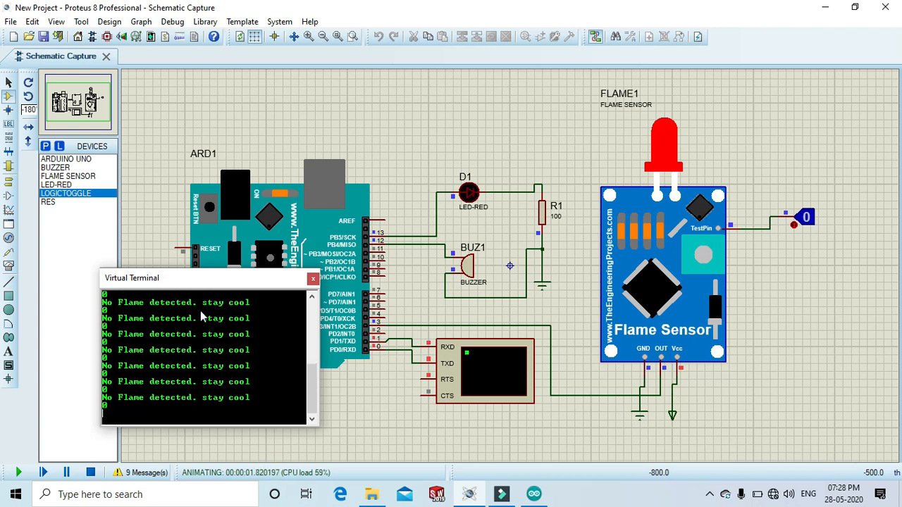
- Trigger the logic toggle repeatedly to simulate a flame, widening the virtual terminal window to fit its full messages
left_click(805, 223)
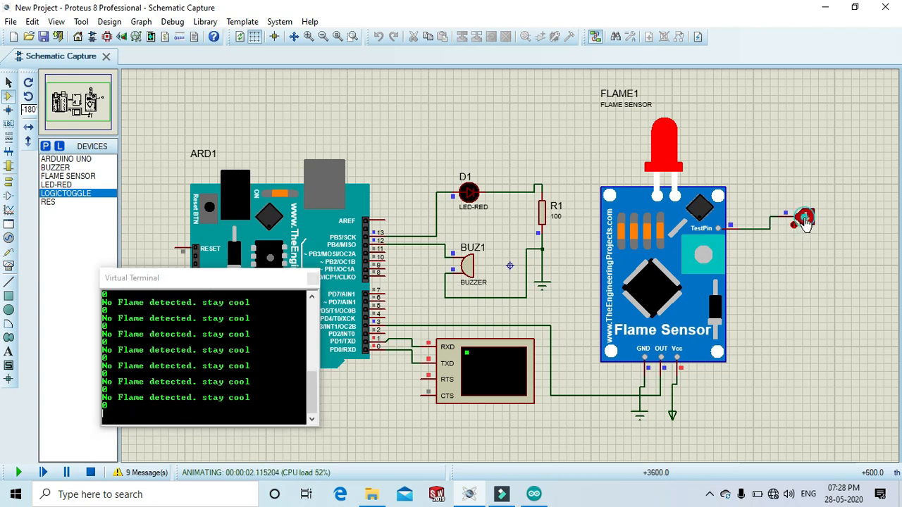
left_click(805, 223)
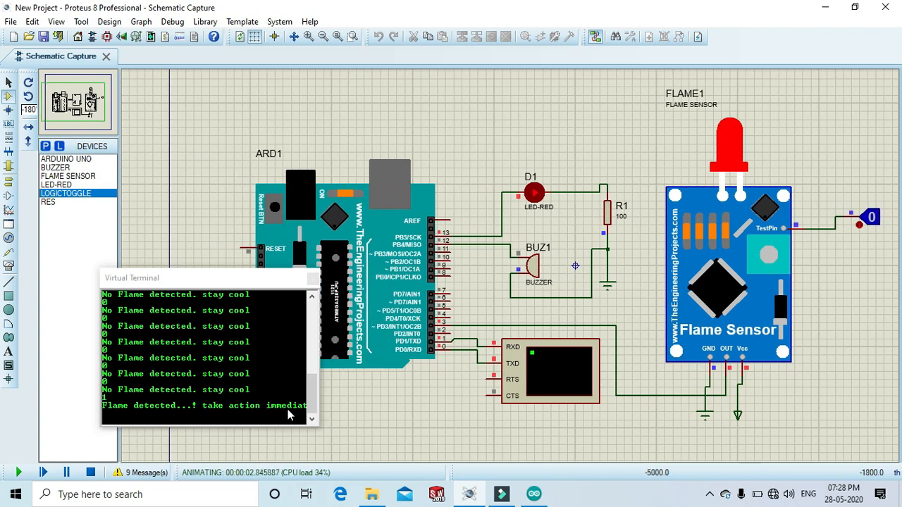
left_click_drag(320, 382, 372, 383)
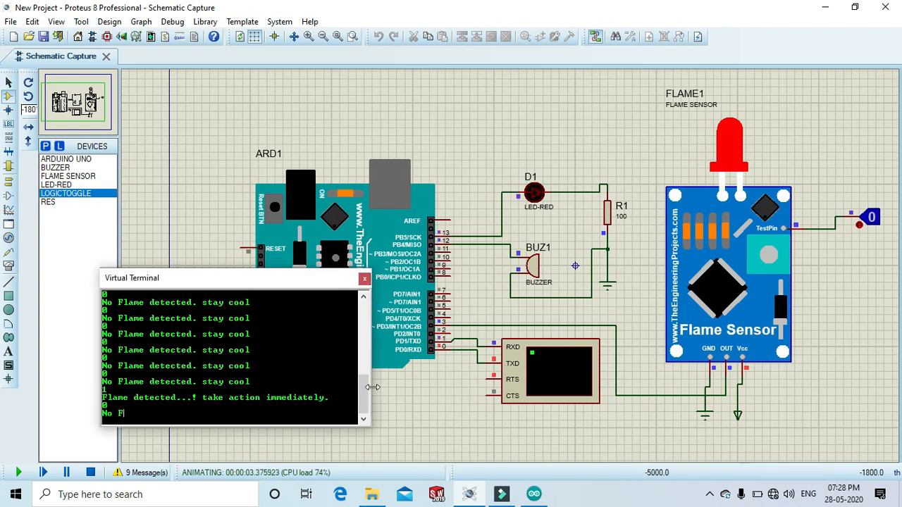
left_click(872, 227)
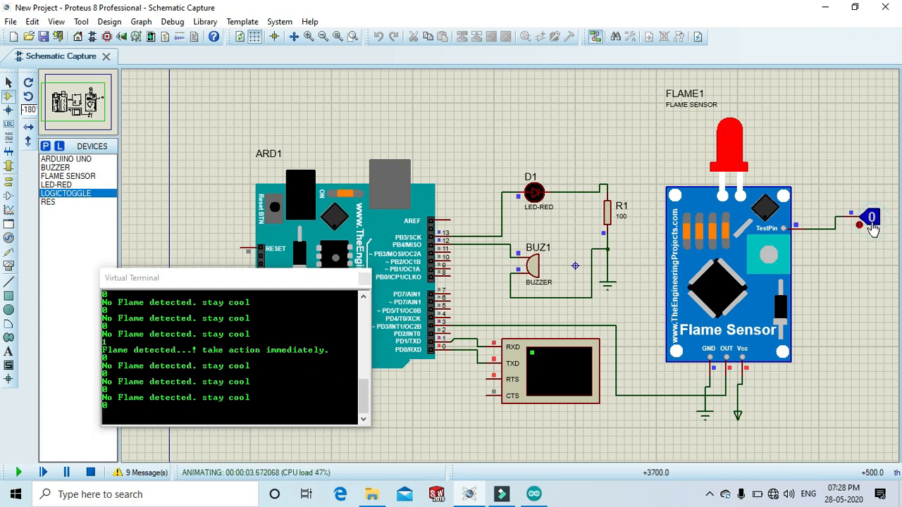
- Shift the virtual terminal window slightly and trigger the logic toggle once more with the whole sensor circuit in view
left_click_drag(282, 280, 312, 278)
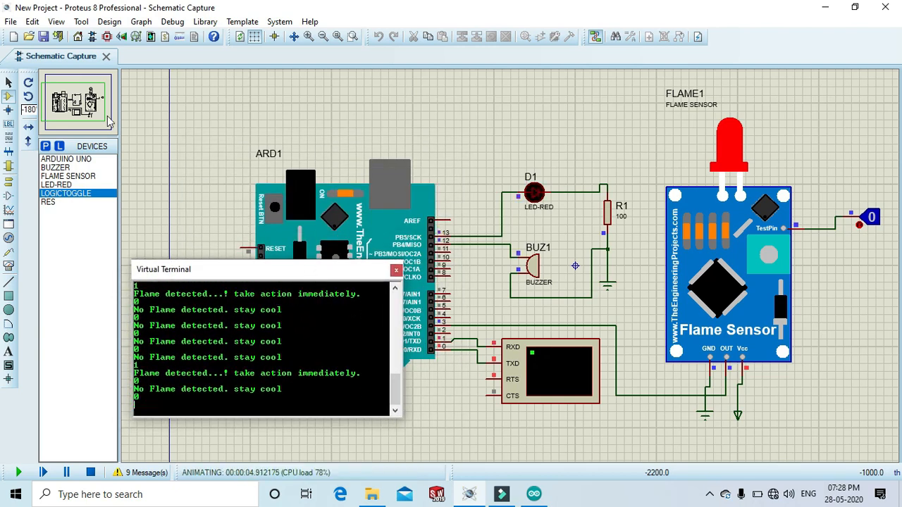
left_click(78, 99)
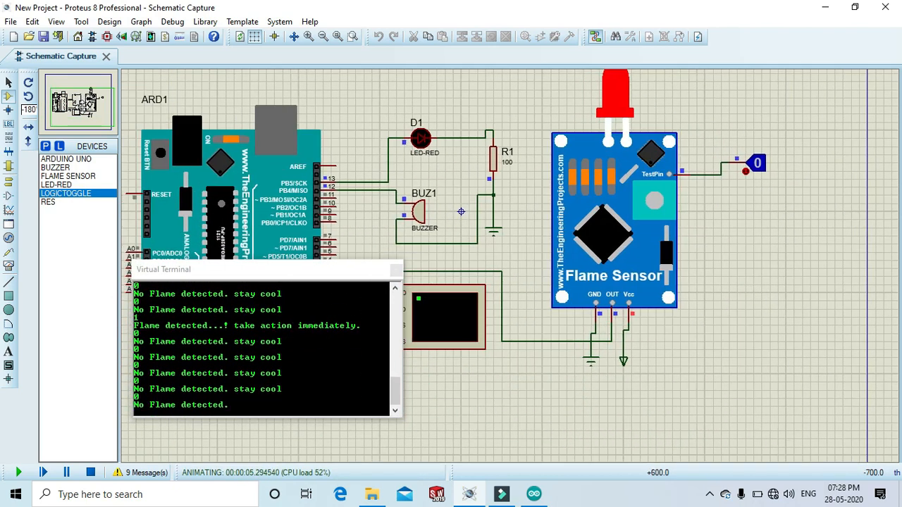
left_click(73, 102)
left_click(862, 215)
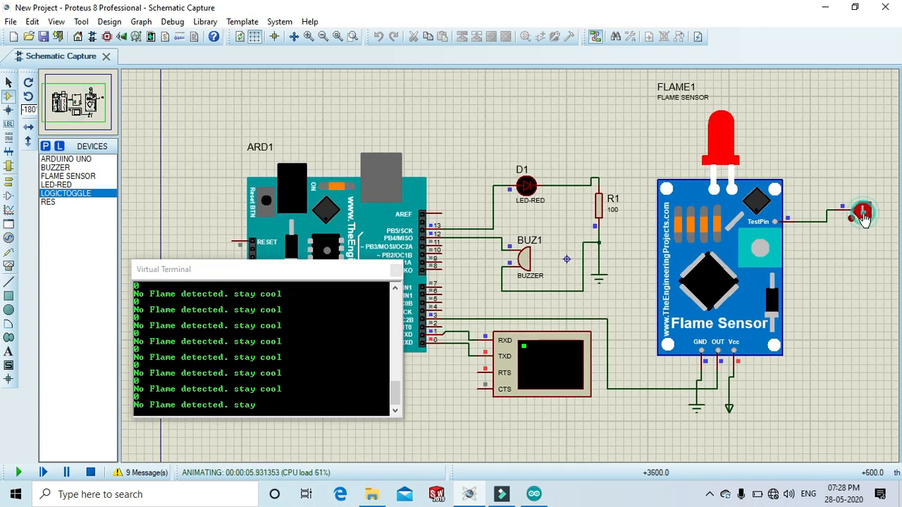